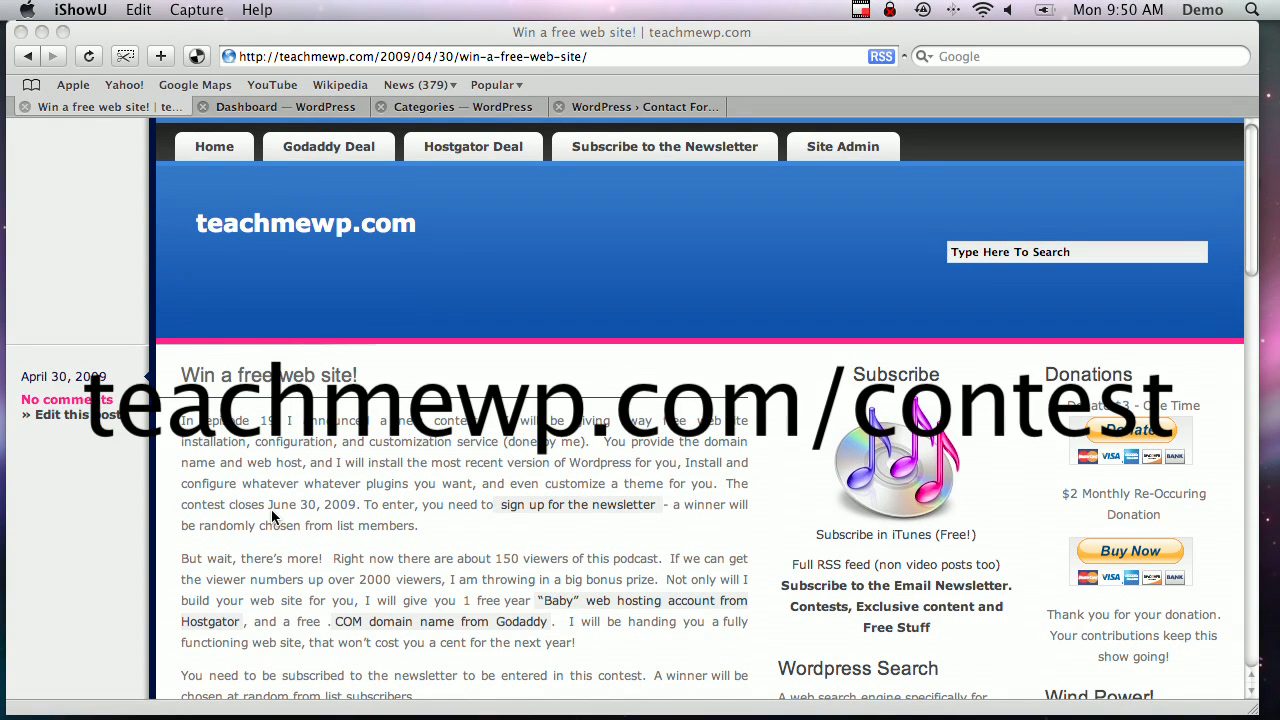
# Bring Safari forward, switch to the teachmewp.com admin Dashboard, and open the Categories list
pyautogui.click(560, 506)
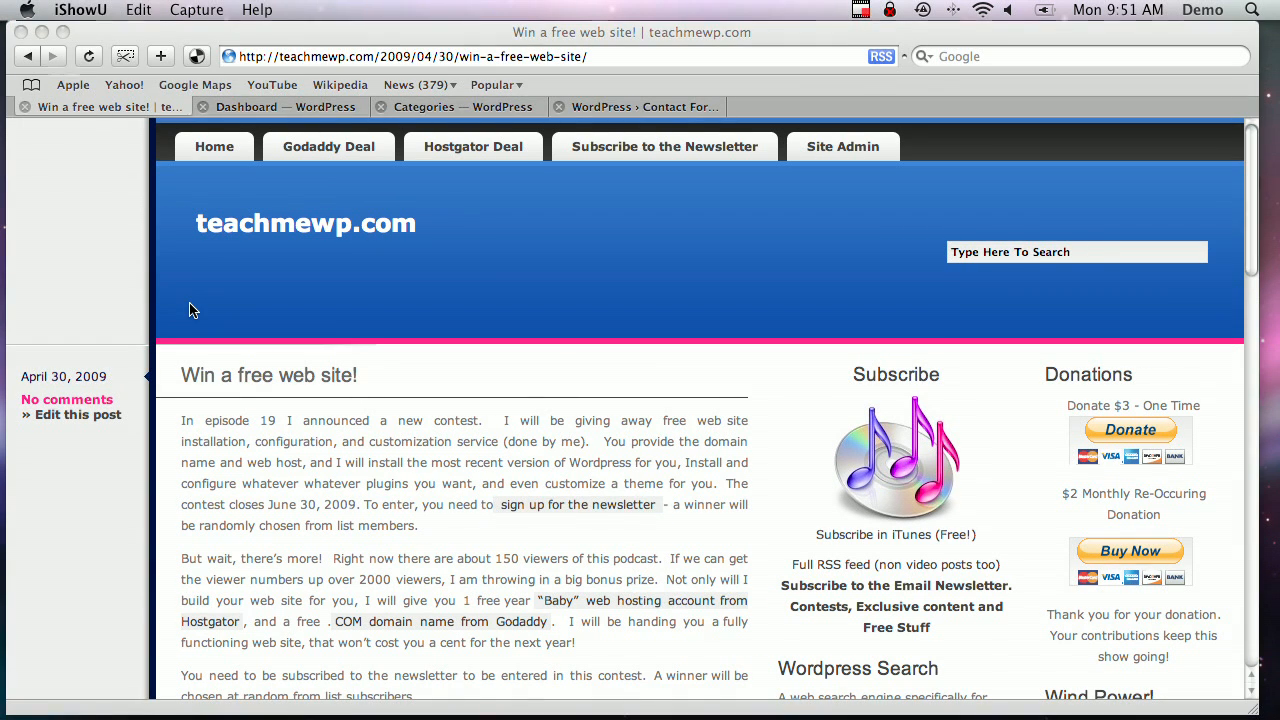
pyautogui.click(340, 106)
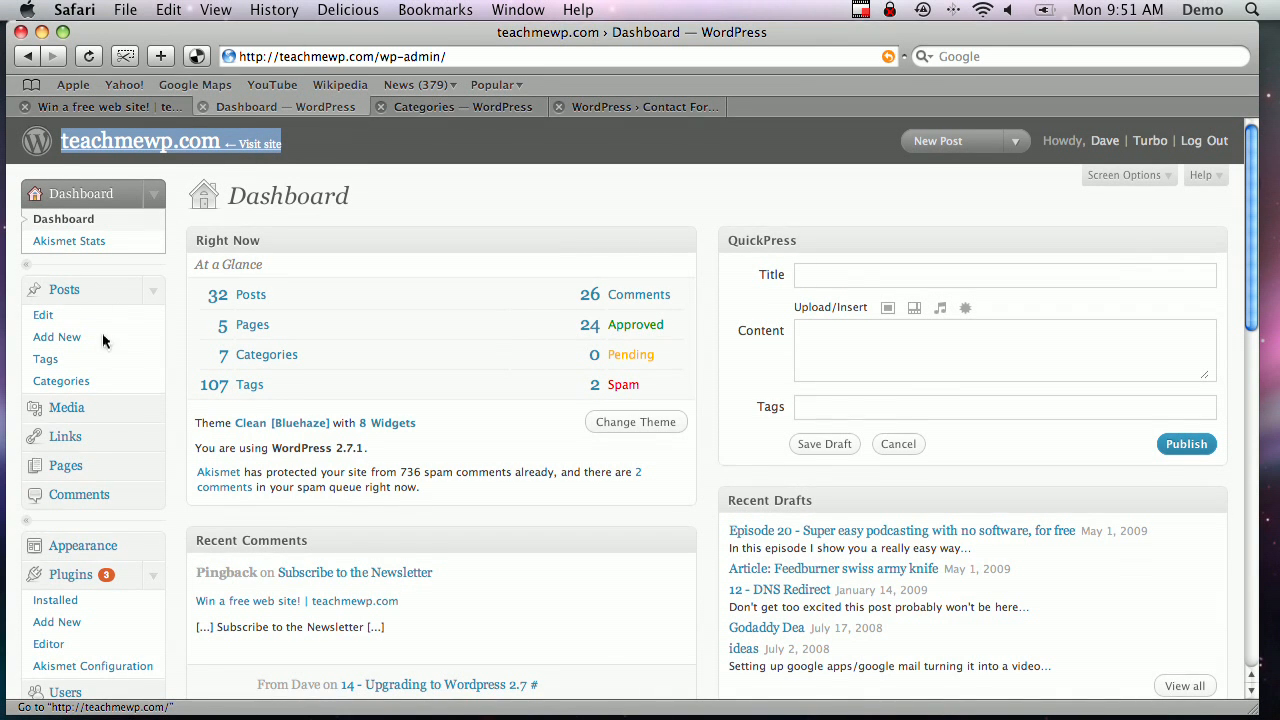
pyautogui.click(53, 386)
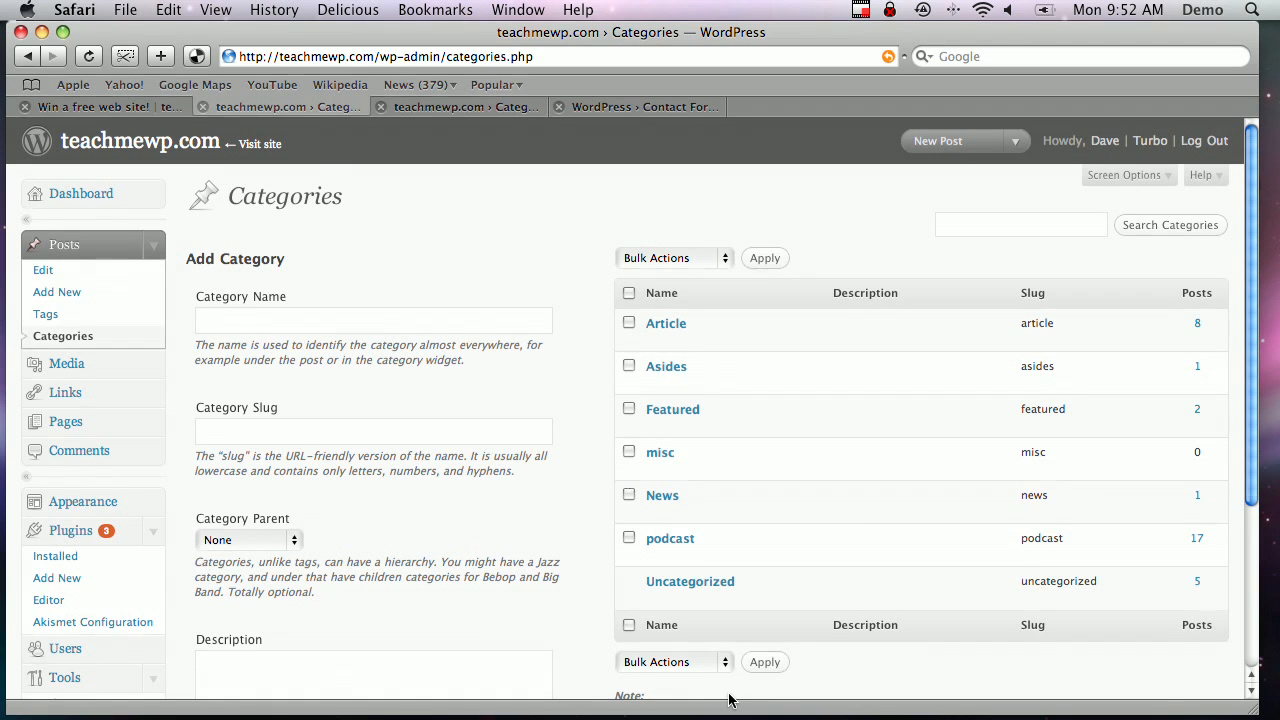
# Open the podcast category's edit page (cat_ID=13) in a new tab
pyautogui.moveTo(683, 547)
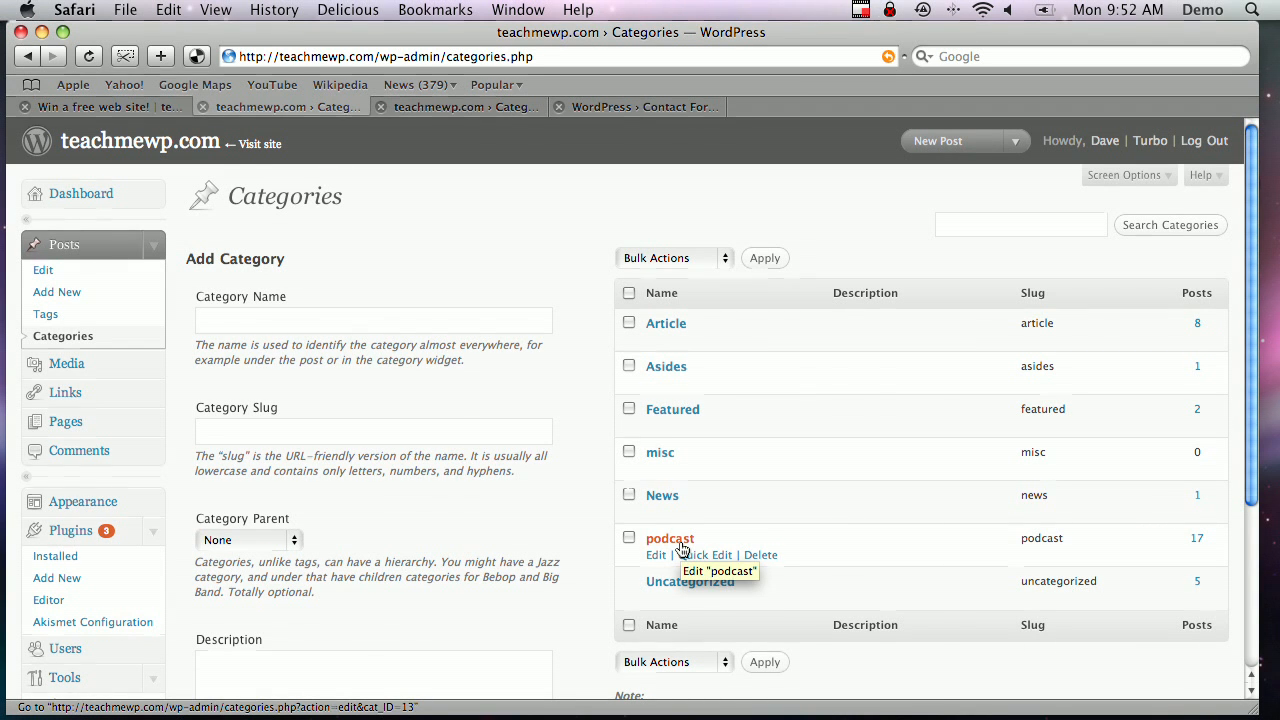
pyautogui.rightClick(680, 546)
pyautogui.click(696, 566)
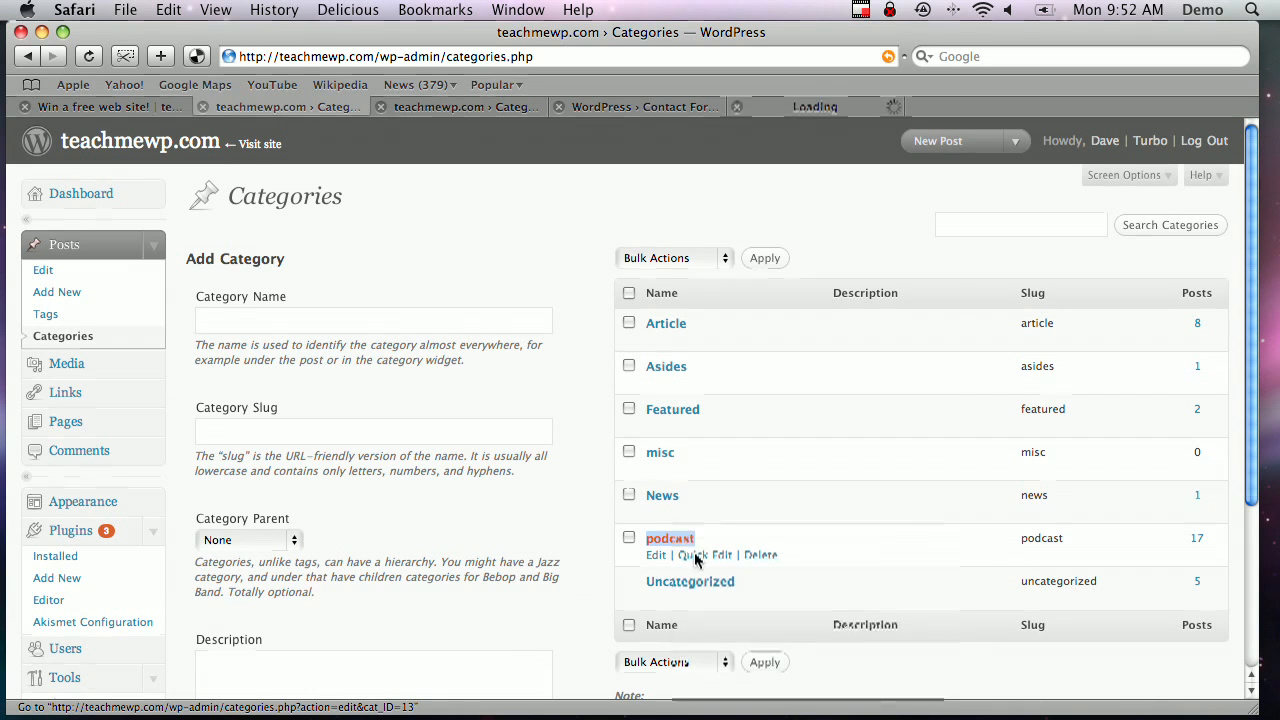
pyautogui.click(805, 106)
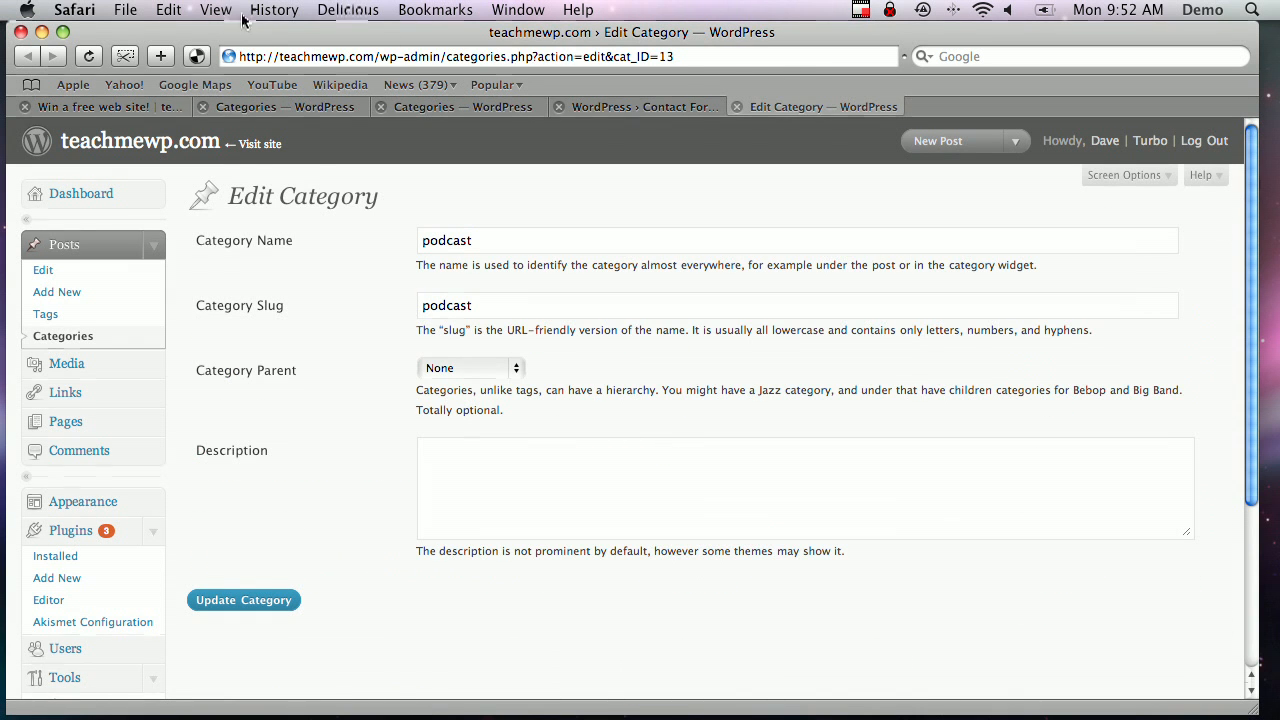
# Remove 'wp-admin/' from the address, confirm categories.php?cat_ID=13 gives 404, and return to Categories
pyautogui.click(285, 58)
pyautogui.moveTo(285, 60); pyautogui.dragTo(704, 69)
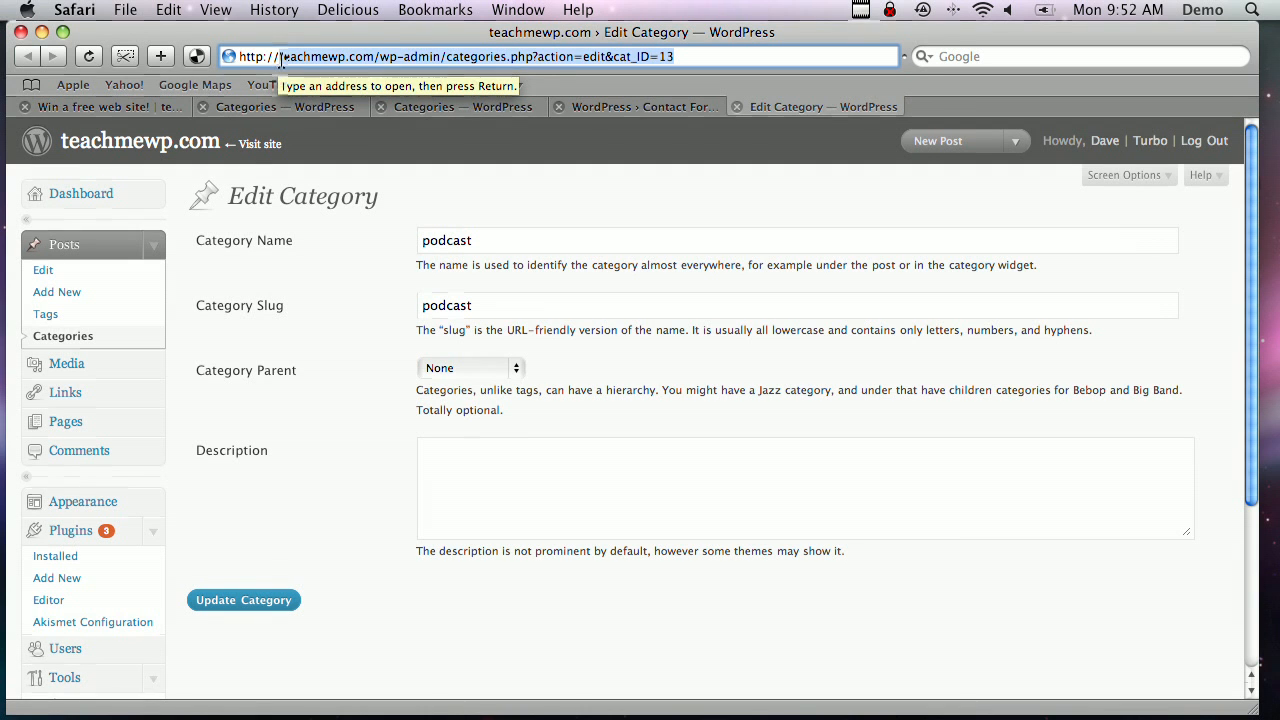
pyautogui.click(377, 57)
pyautogui.moveTo(379, 57); pyautogui.dragTo(456, 62)
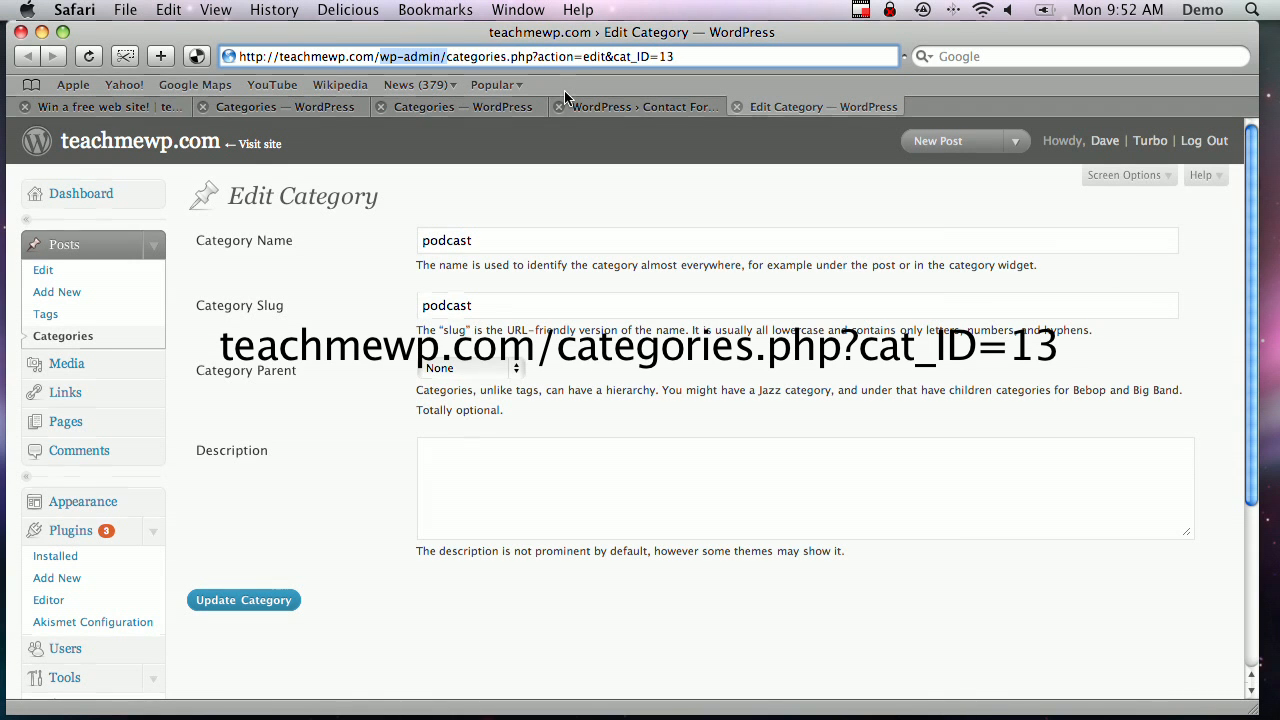
pyautogui.press('BackSpace')
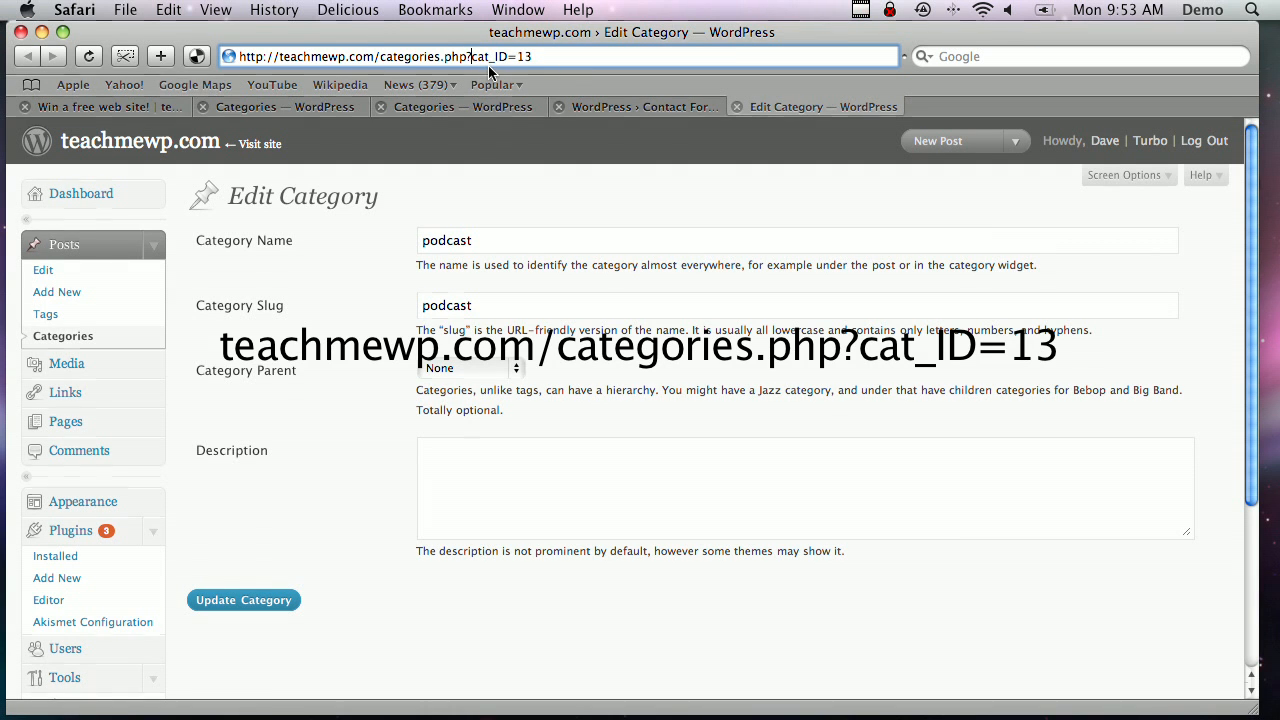
pyautogui.click(583, 57)
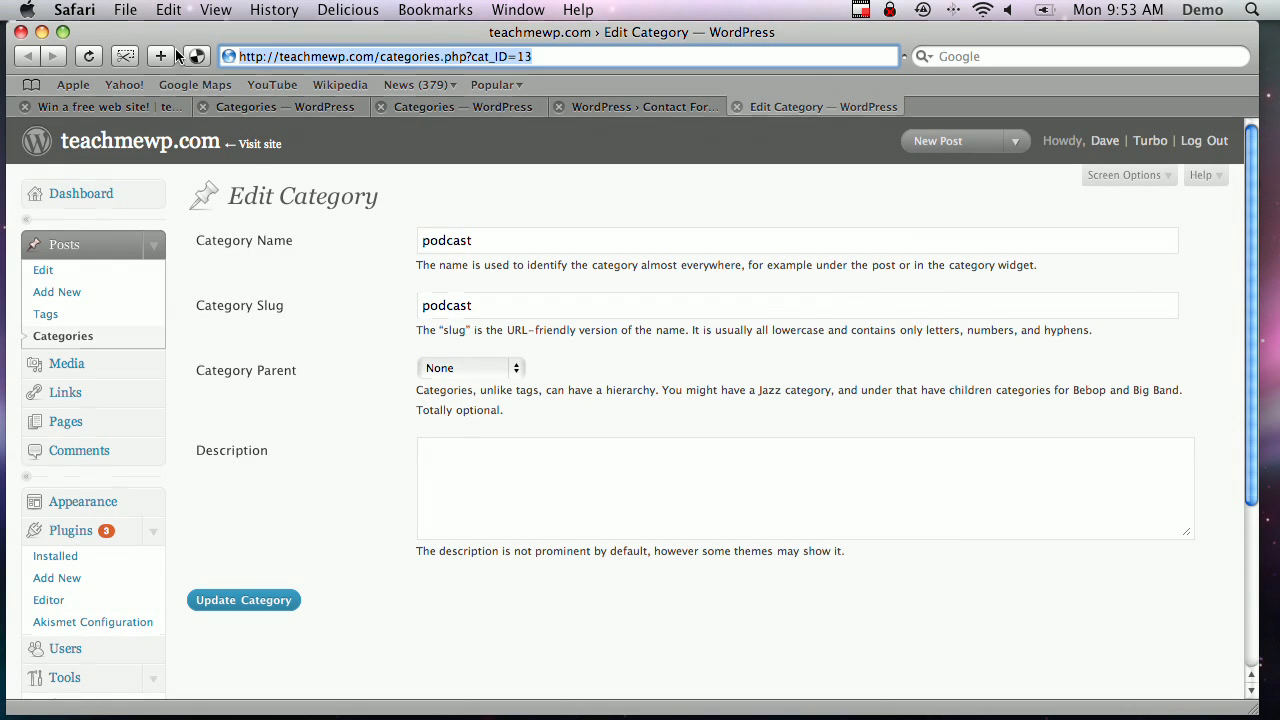
pyautogui.press('Return')
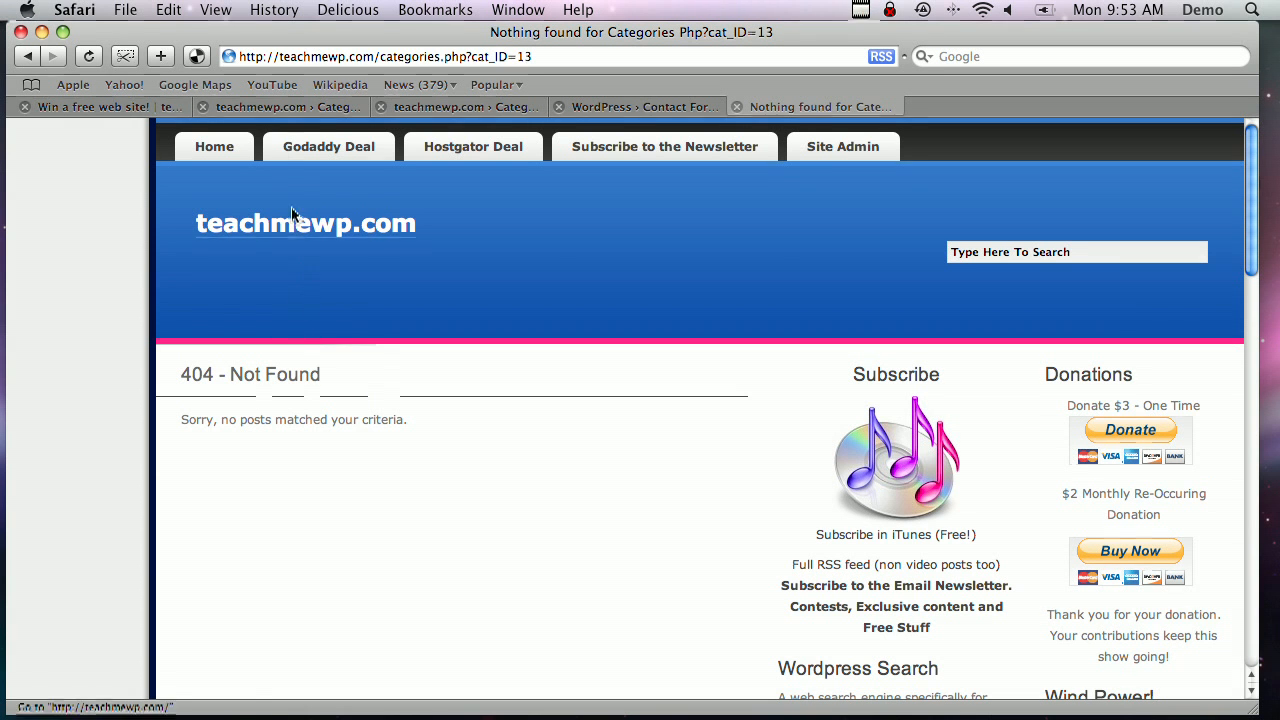
pyautogui.click(267, 108)
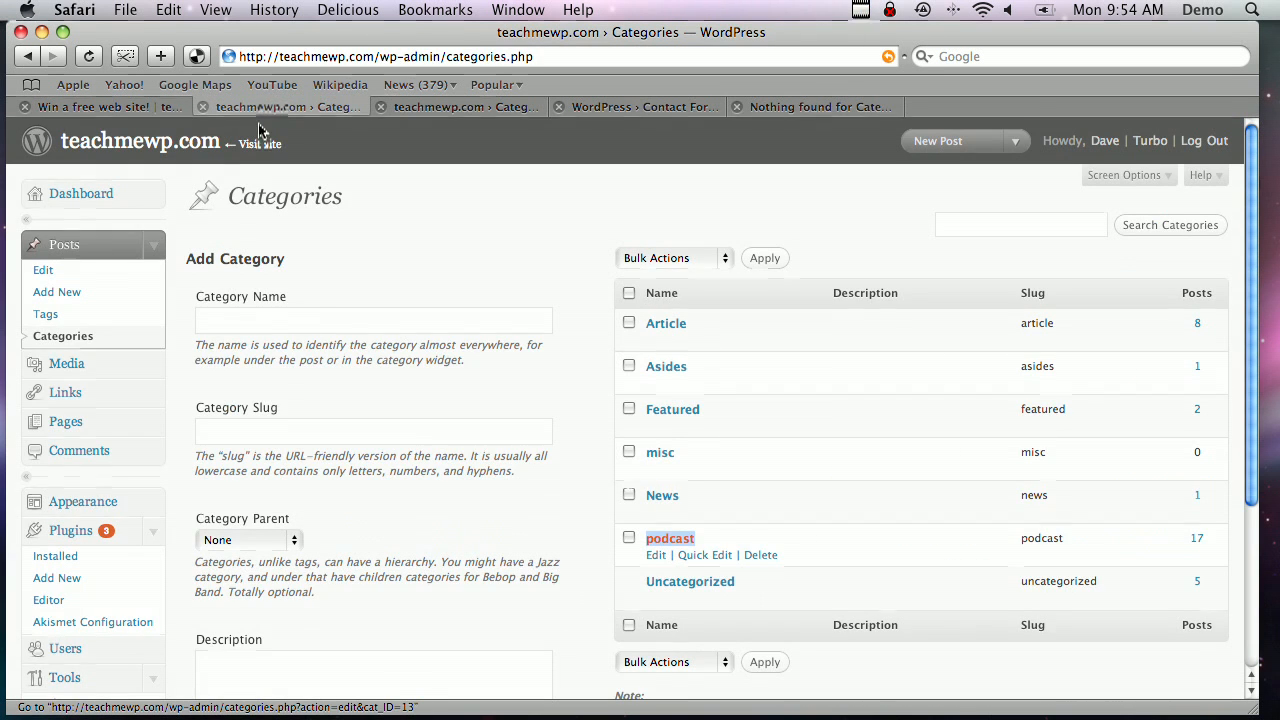
pyautogui.scroll(-5, 177, 431)
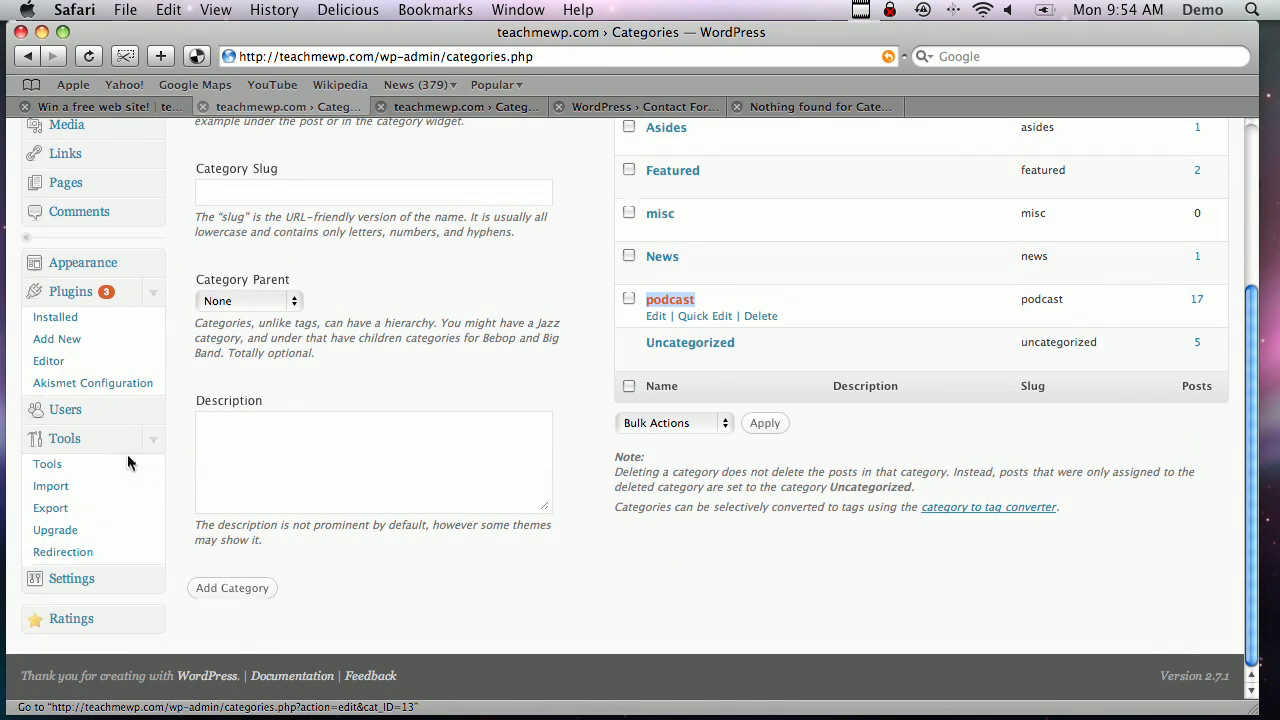
pyautogui.click(64, 580)
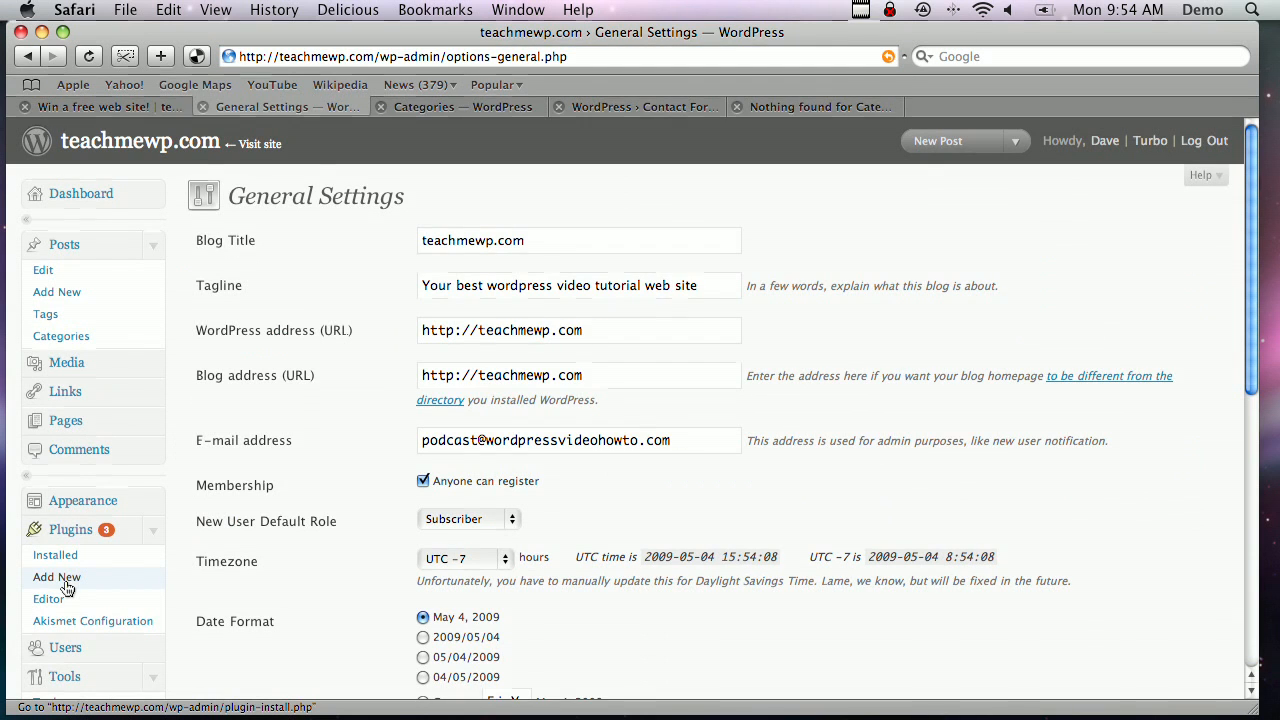
pyautogui.scroll(-5, 65, 588)
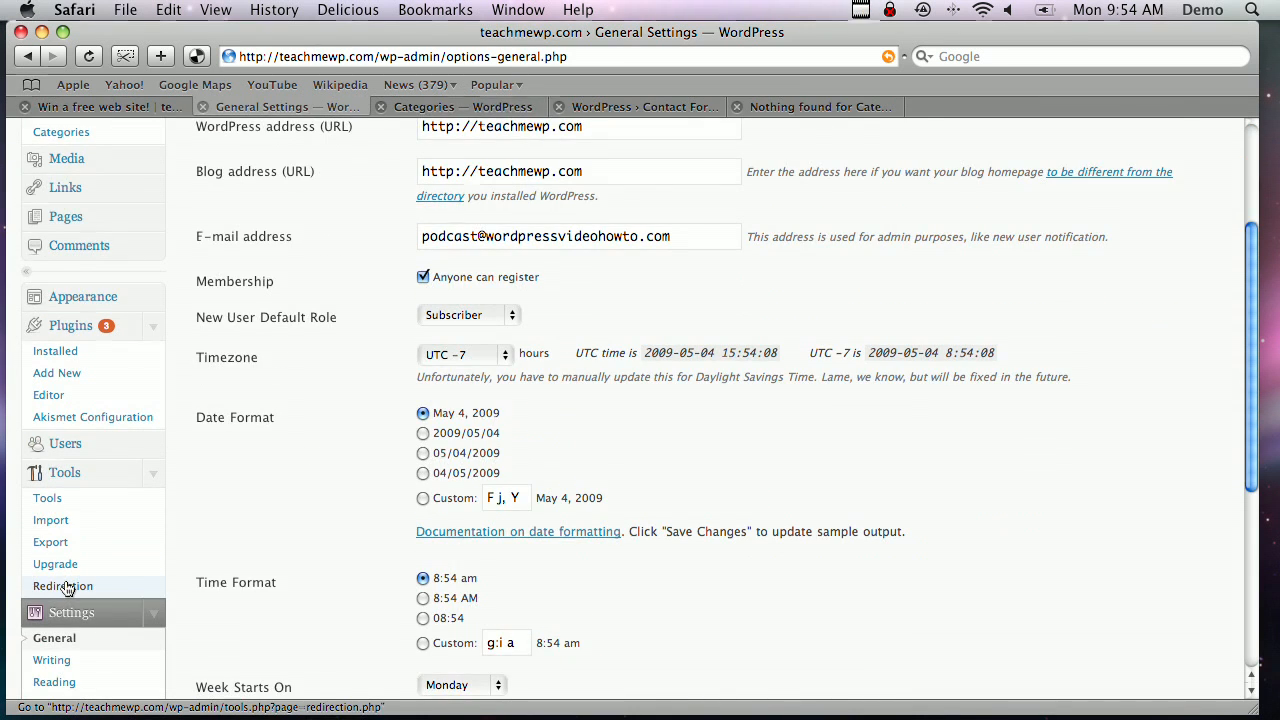
pyautogui.scroll(-5, 65, 588)
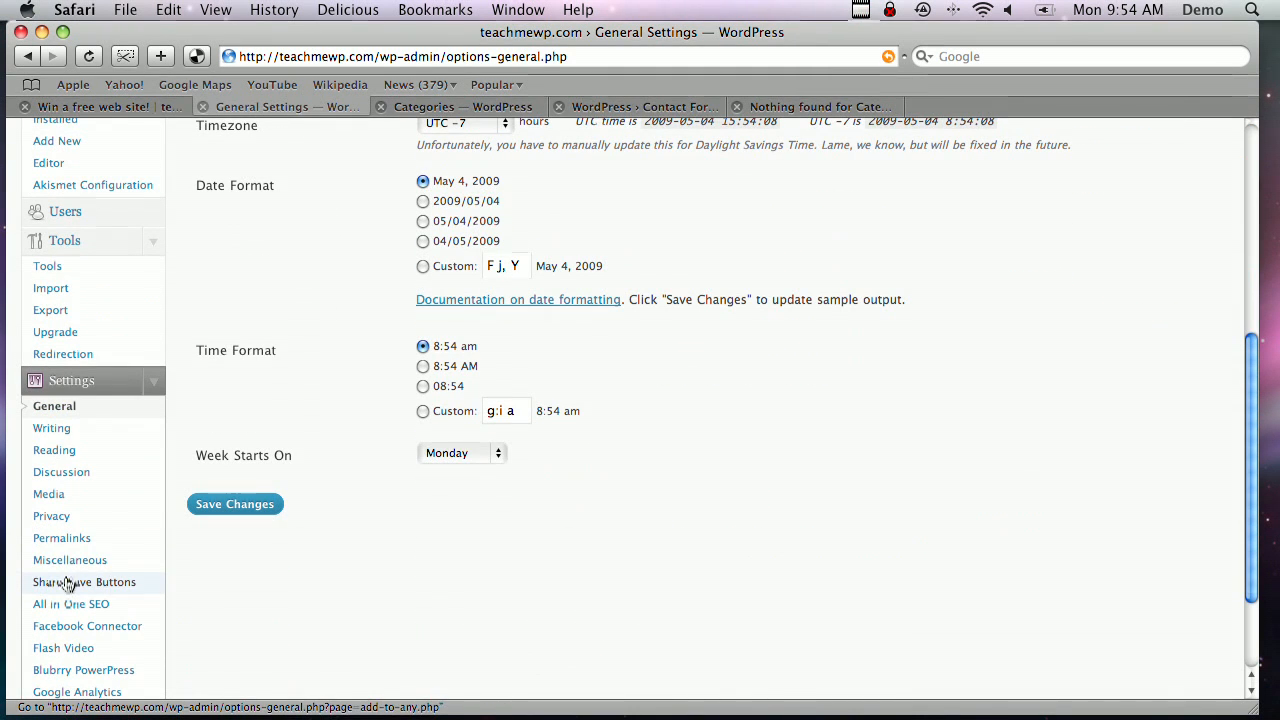
pyautogui.click(71, 546)
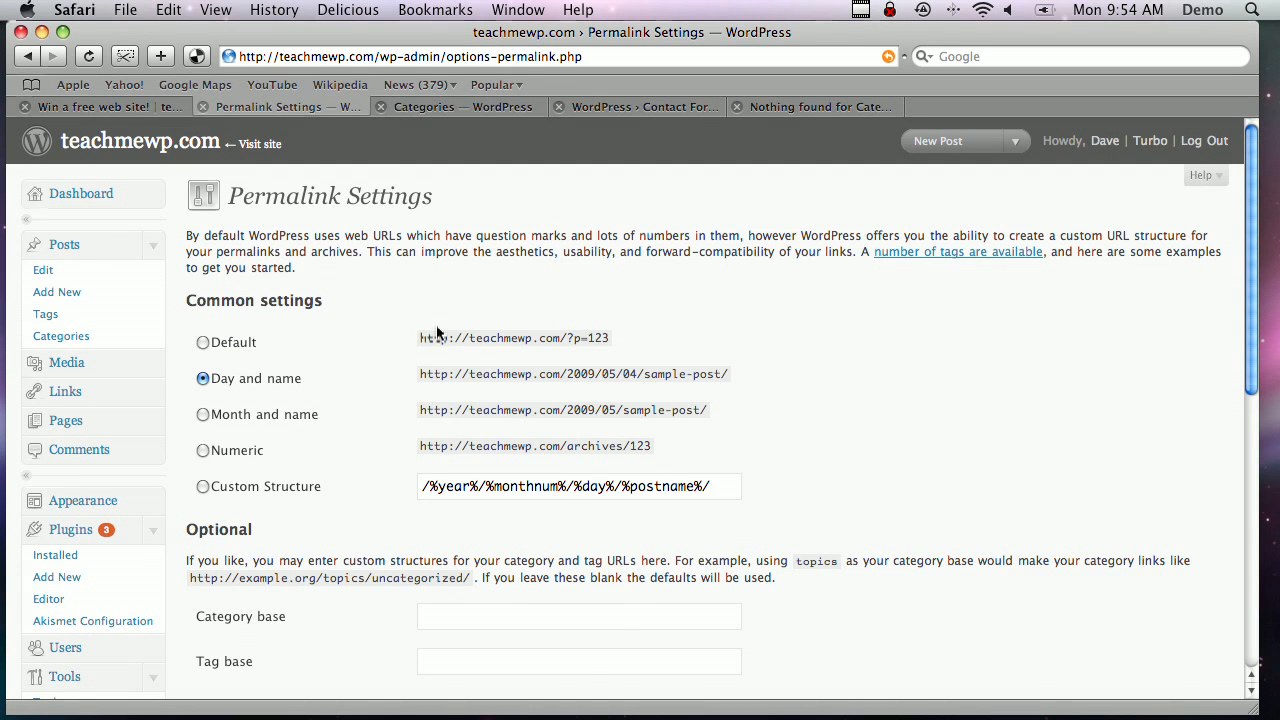
pyautogui.moveTo(419, 338); pyautogui.dragTo(612, 340)
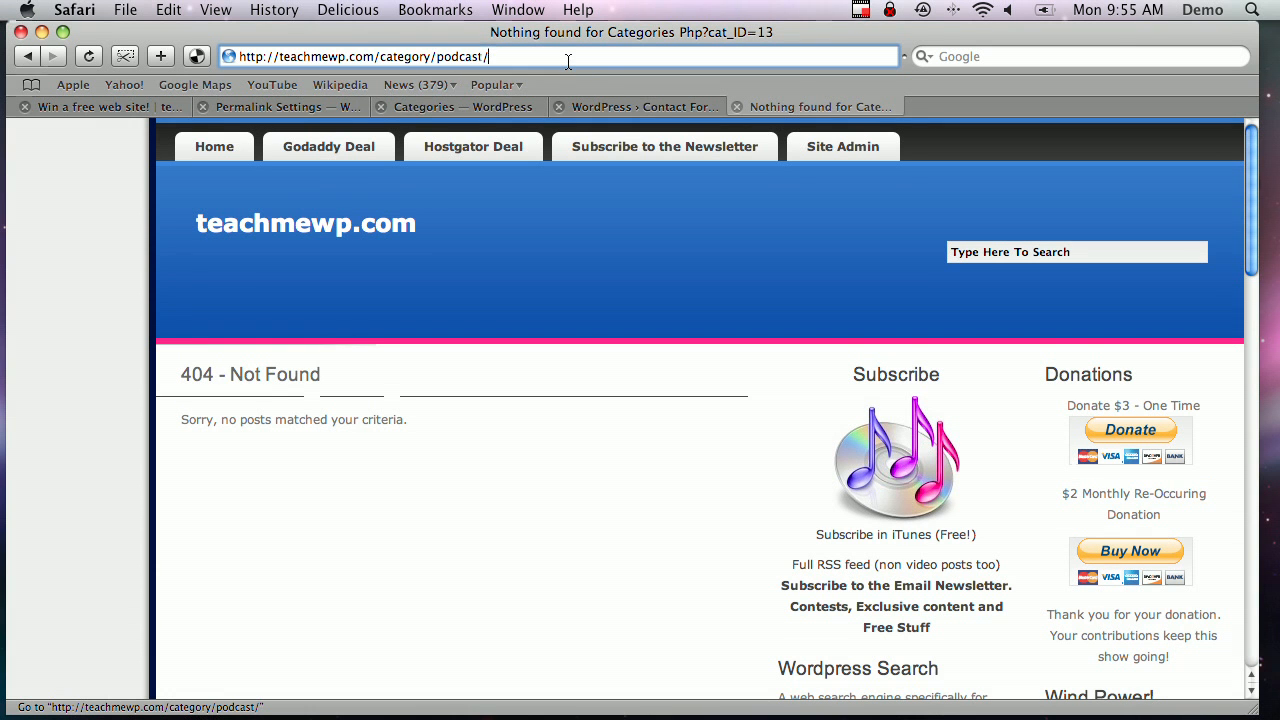
# Load teachmewp.com/category/podcast/ and scroll through the podcast archive
pyautogui.press('Return')
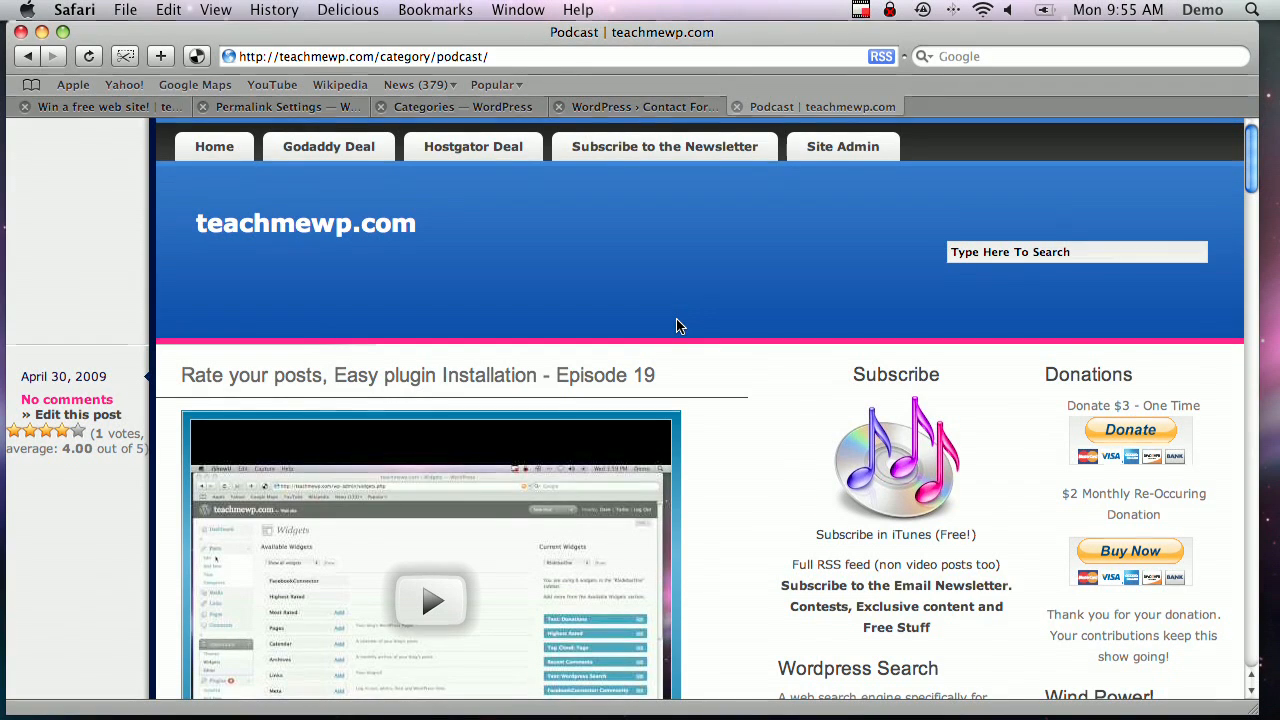
pyautogui.scroll(-10, 676, 326)
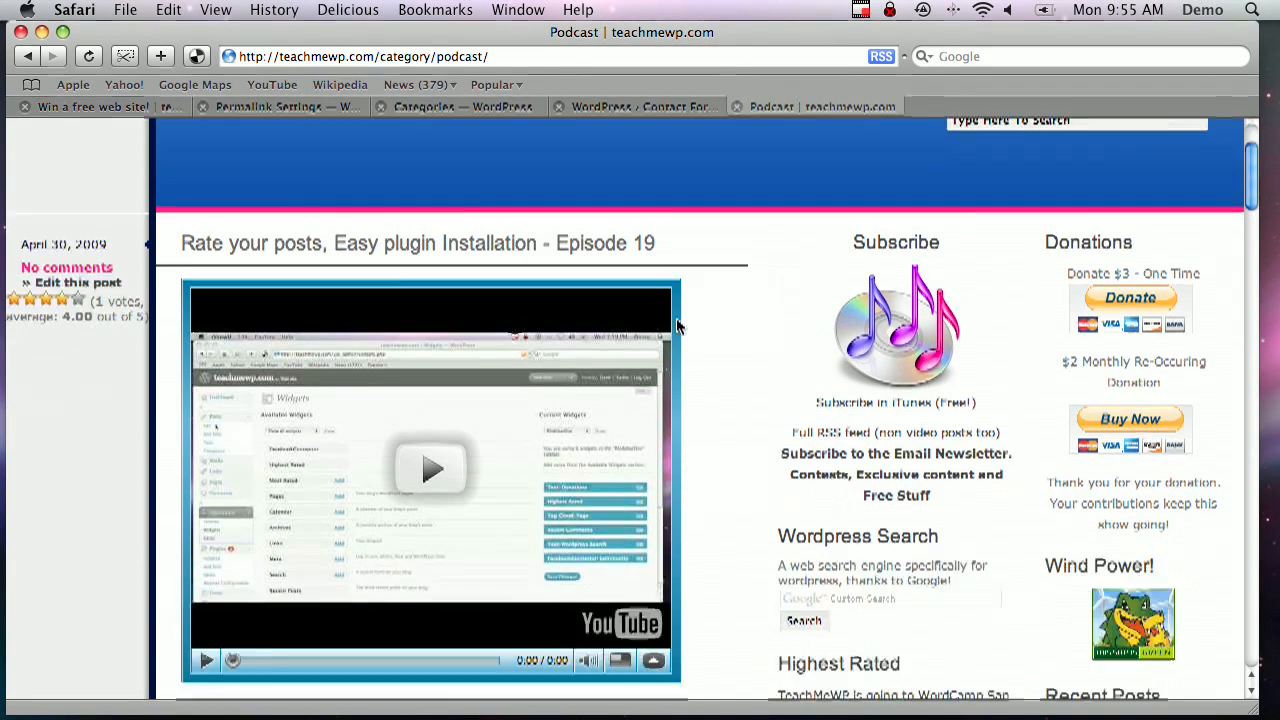
pyautogui.scroll(-15, 676, 326)
pyautogui.scroll(10, 678, 326)
pyautogui.scroll(10, 678, 326)
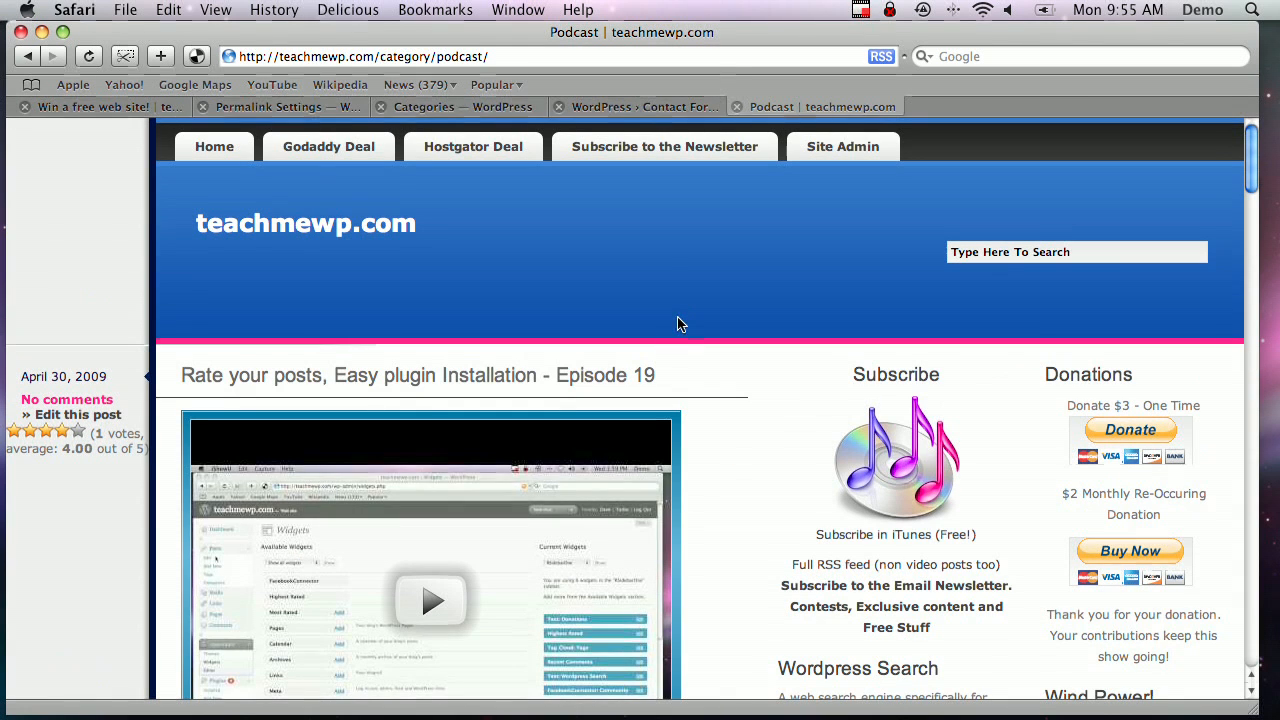
# Copy the podcast archive address, then load the categories.php?cat_ID=13 address to test its redirect
pyautogui.click(320, 58)
pyautogui.rightClick(332, 52)
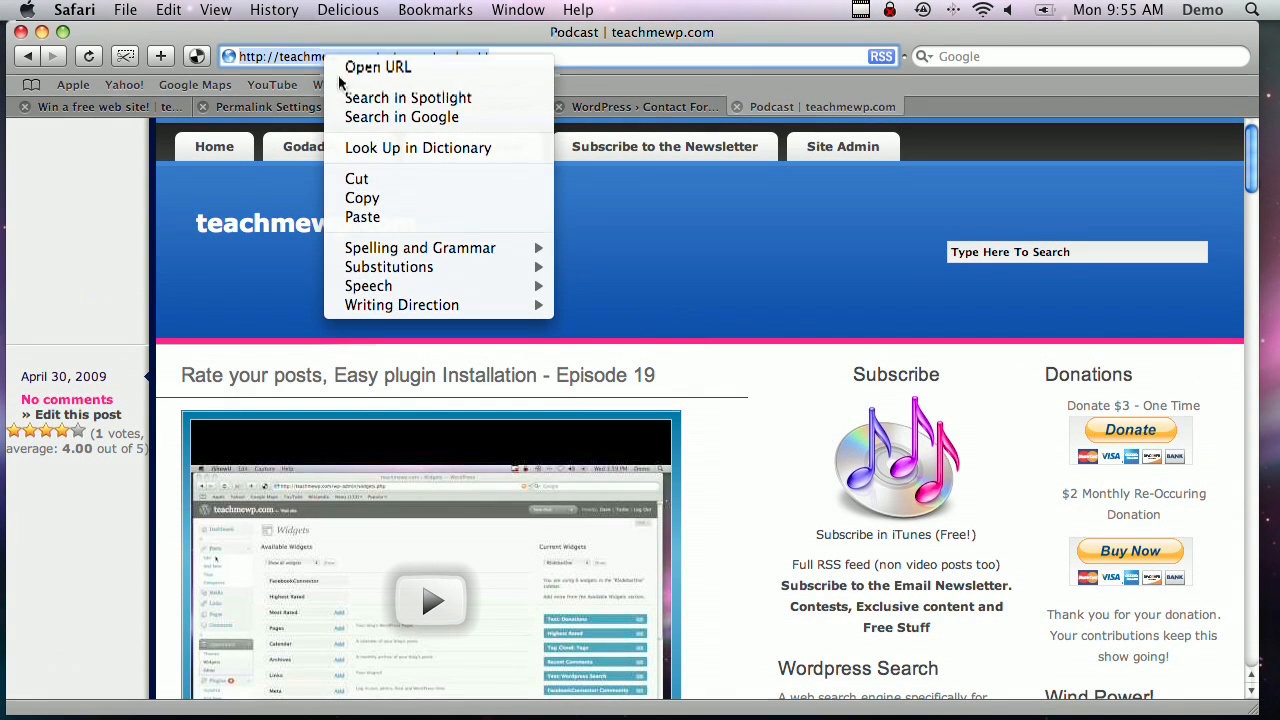
pyautogui.click(363, 198)
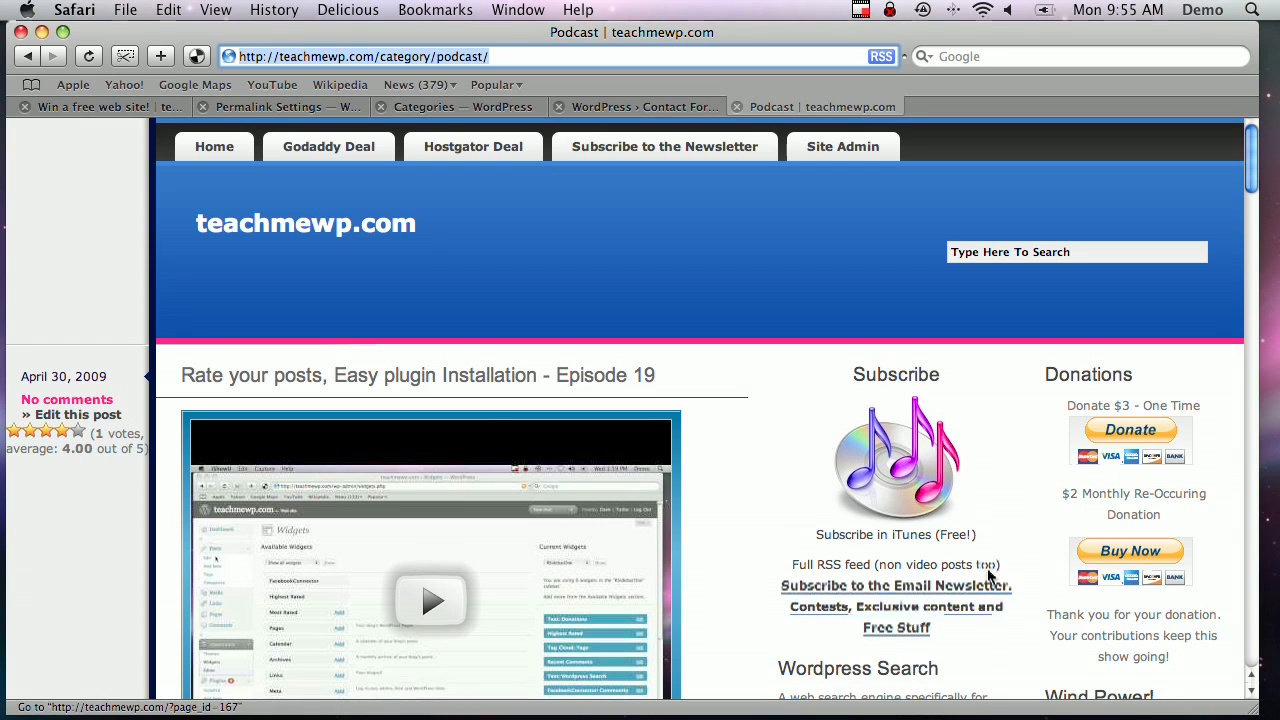
pyautogui.scroll(-3, 930, 585)
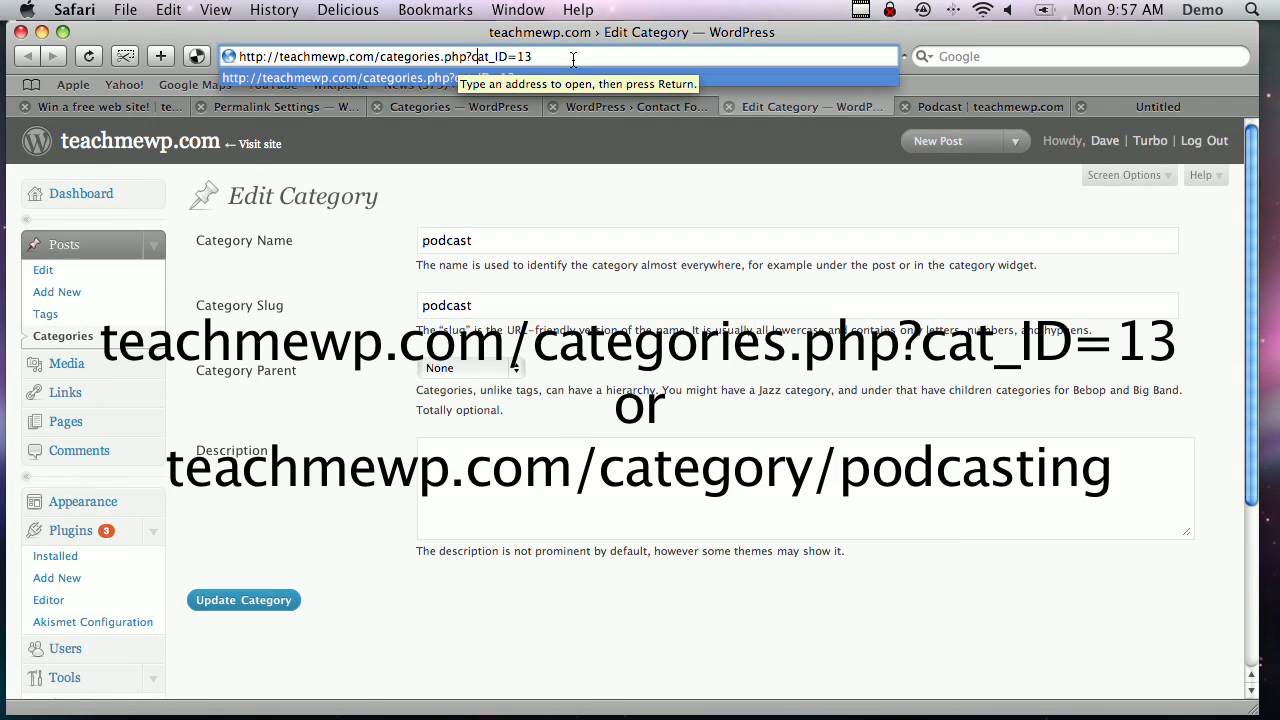
pyautogui.press('Return')
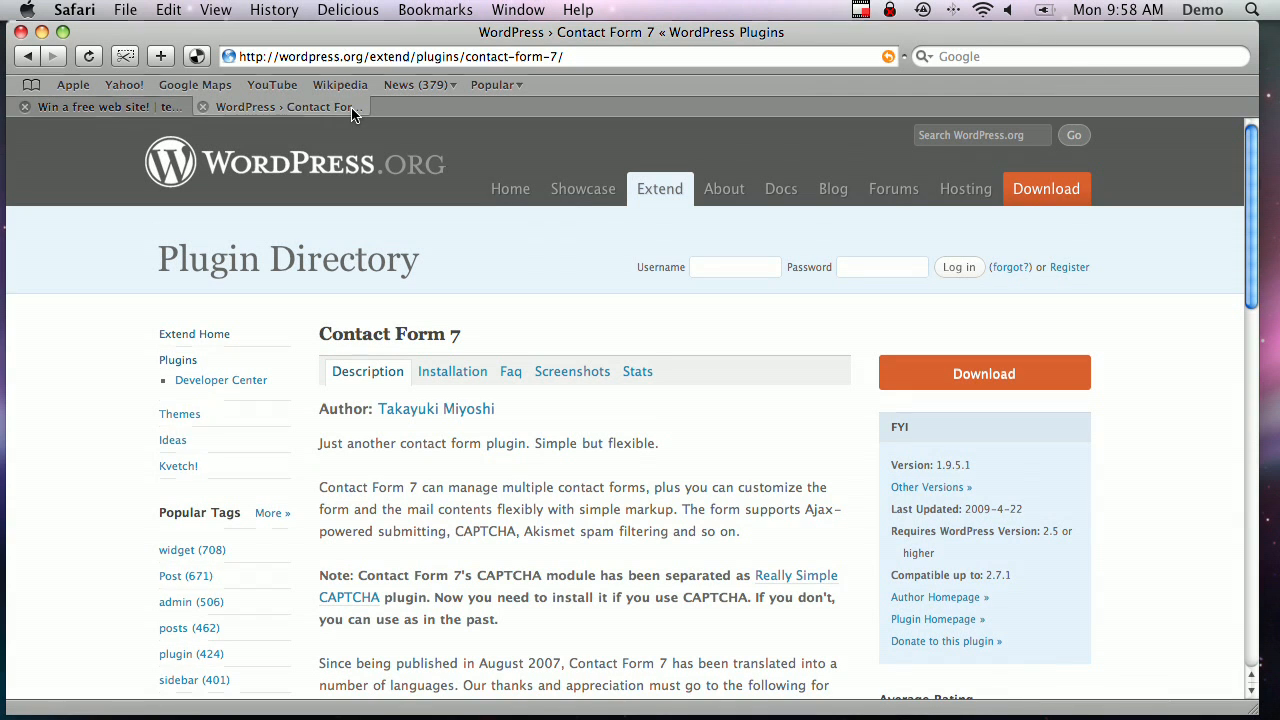
# Look over the Contact Form 7 page in the WordPress.org plugin directory
pyautogui.click(72, 107)
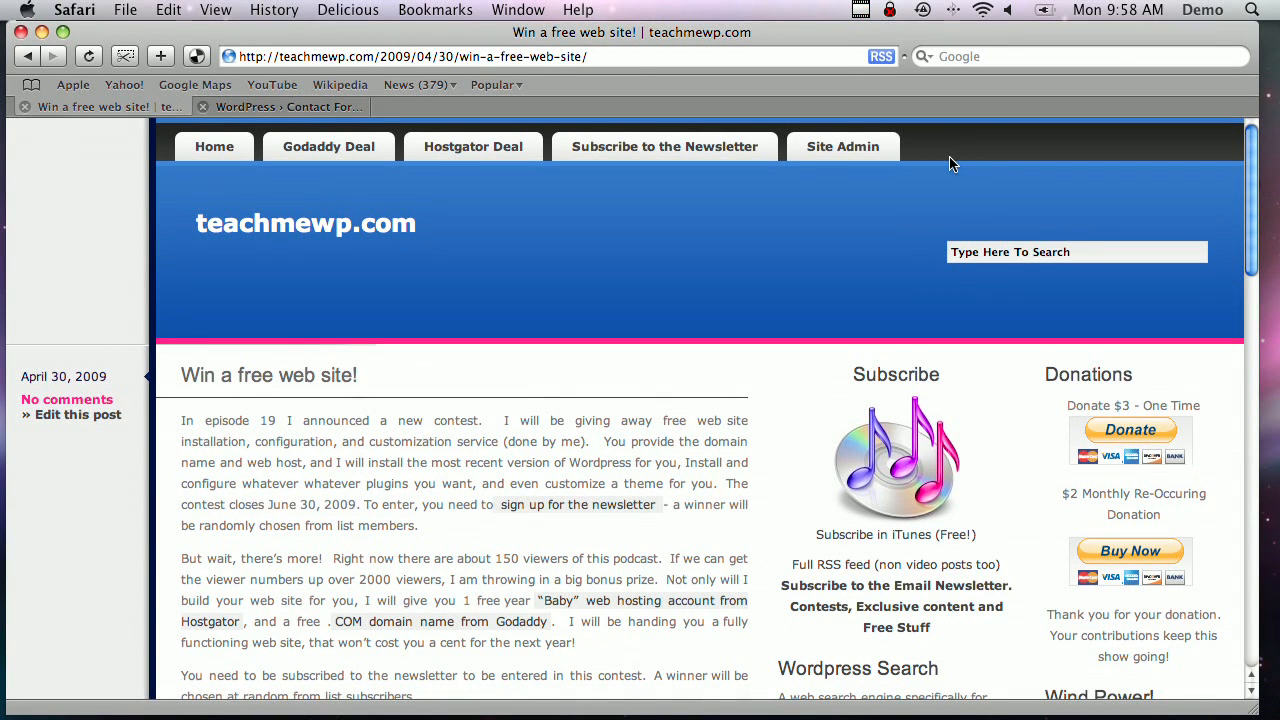
pyautogui.click(280, 107)
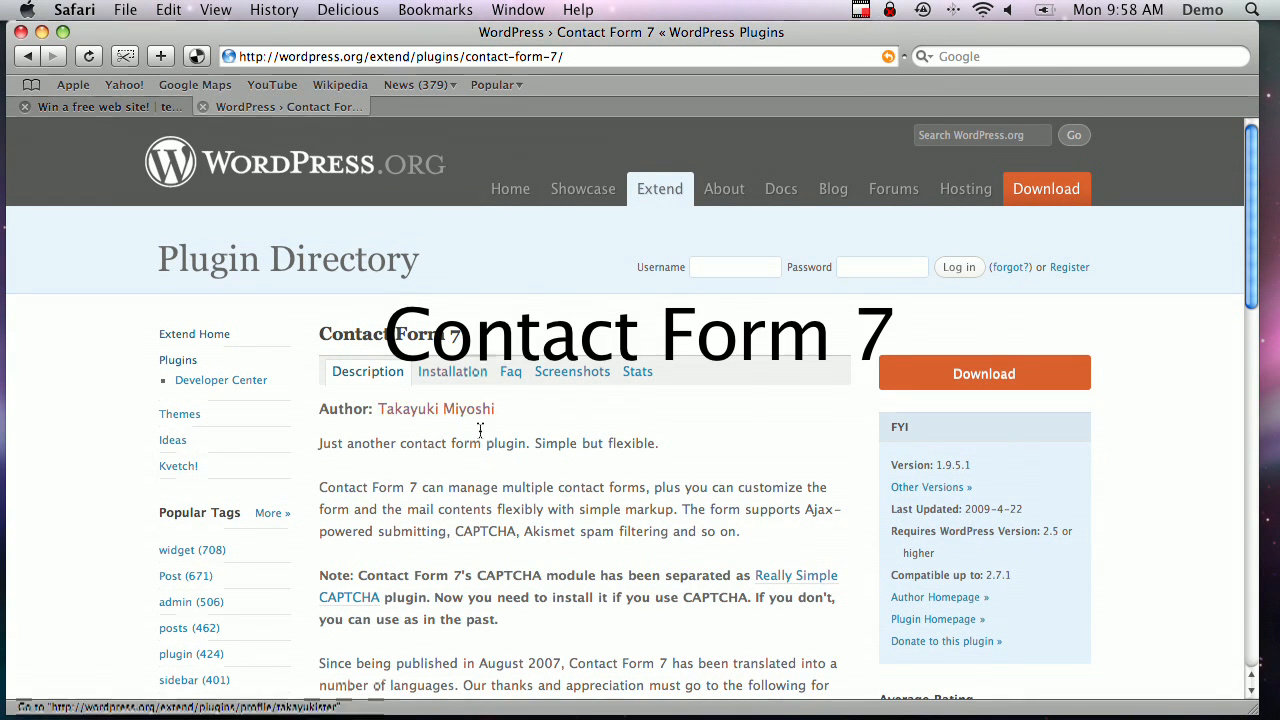
pyautogui.scroll(-3, 494, 466)
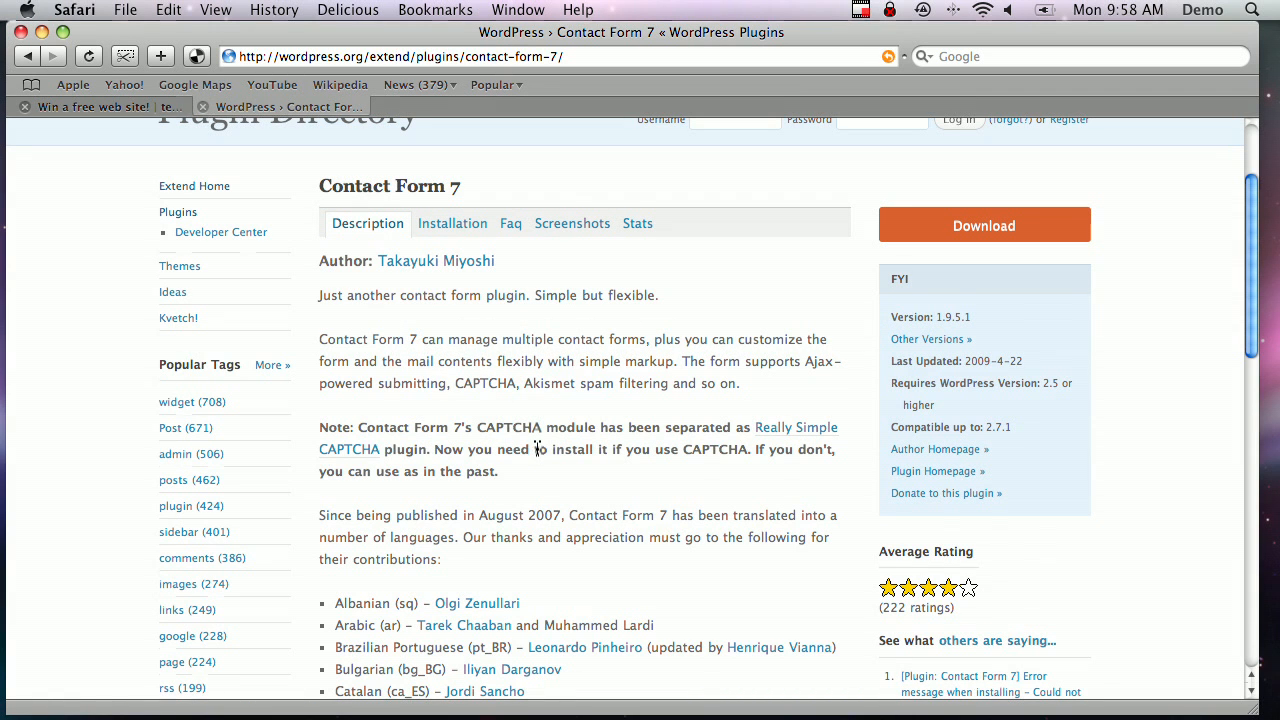
pyautogui.scroll(3, 562, 472)
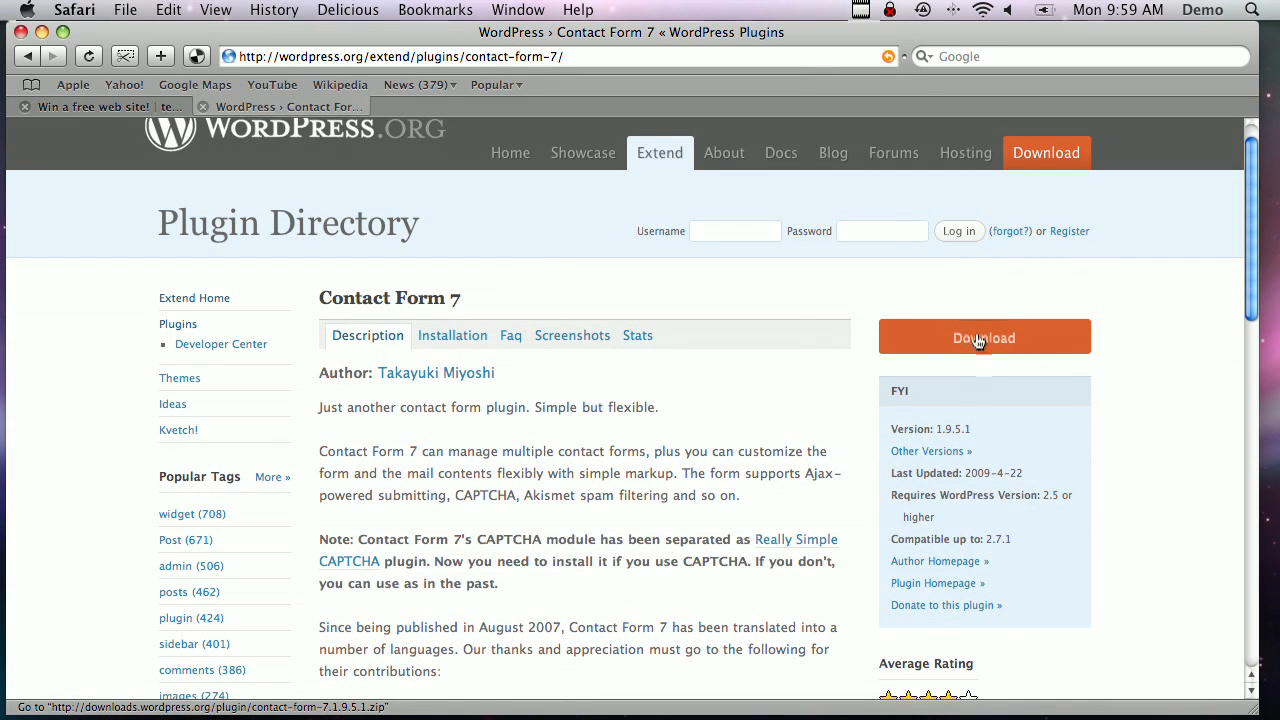
# Go to teachmewp.com/wp-admin and open the Add New plugins page
pyautogui.click(85, 107)
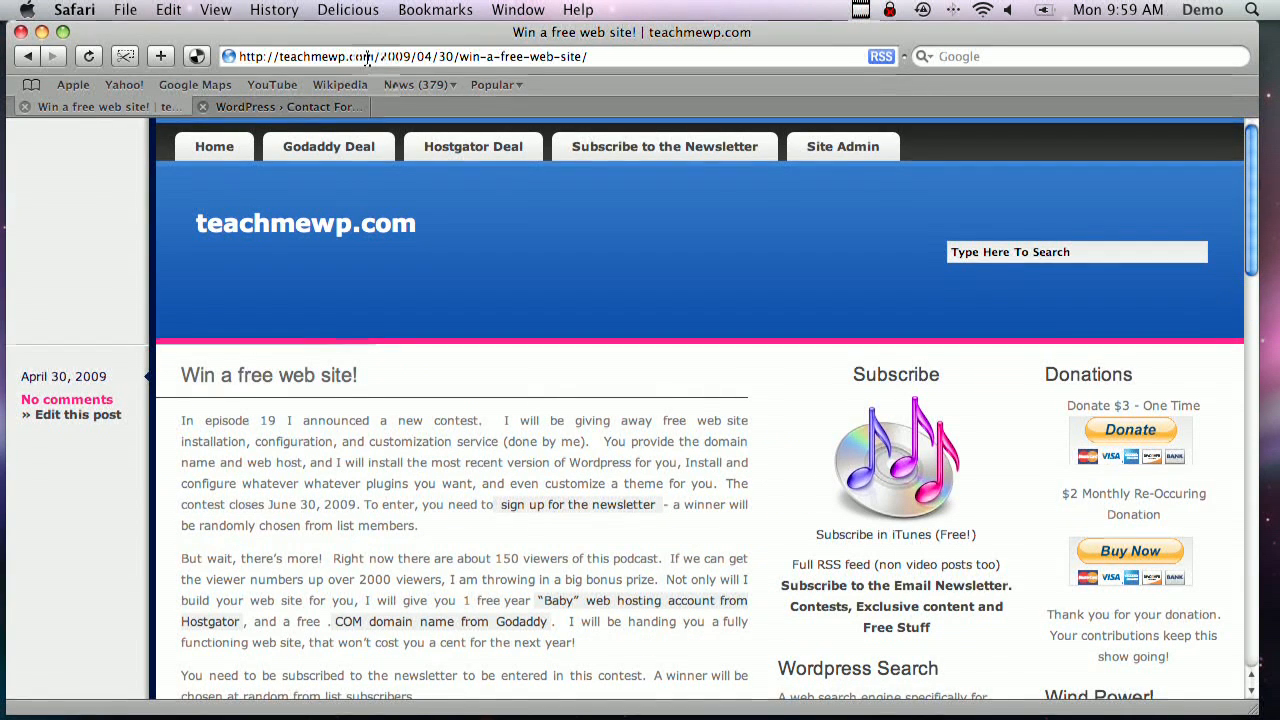
pyautogui.moveTo(379, 57); pyautogui.dragTo(1080, 123)
pyautogui.write('wp-')
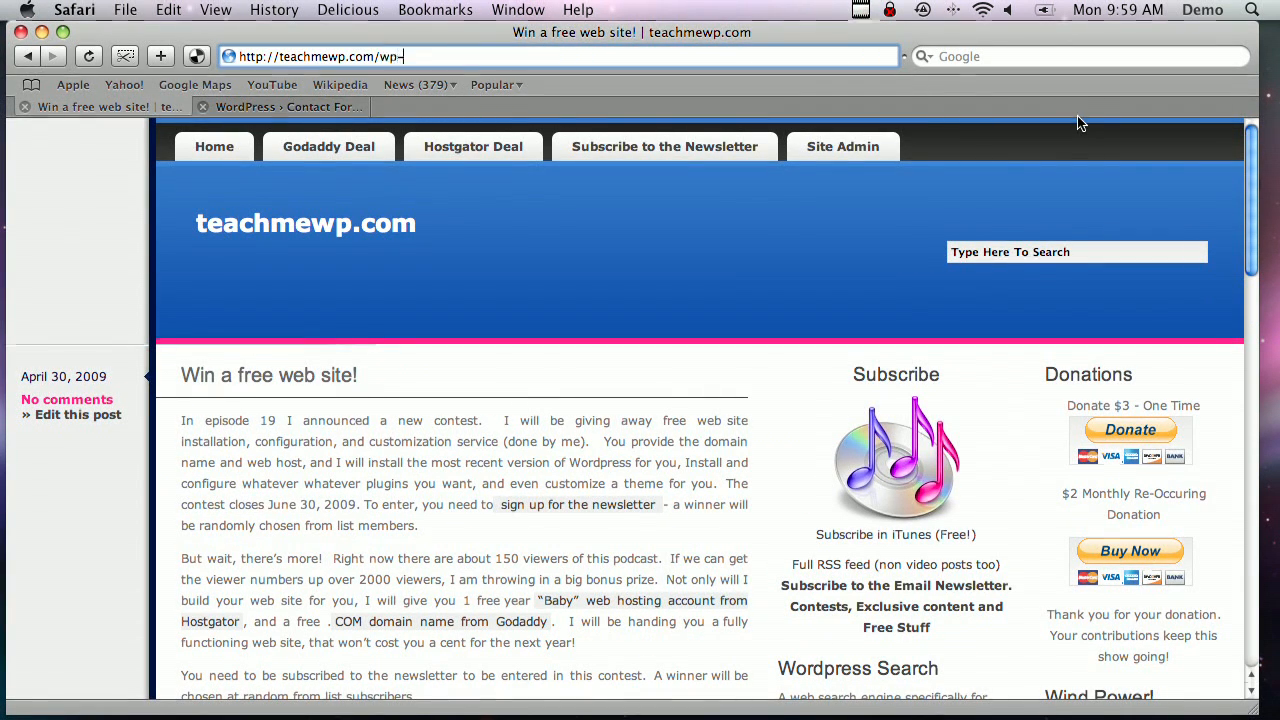
pyautogui.press('BackSpace')
pyautogui.write('admin')
pyautogui.press('Return')
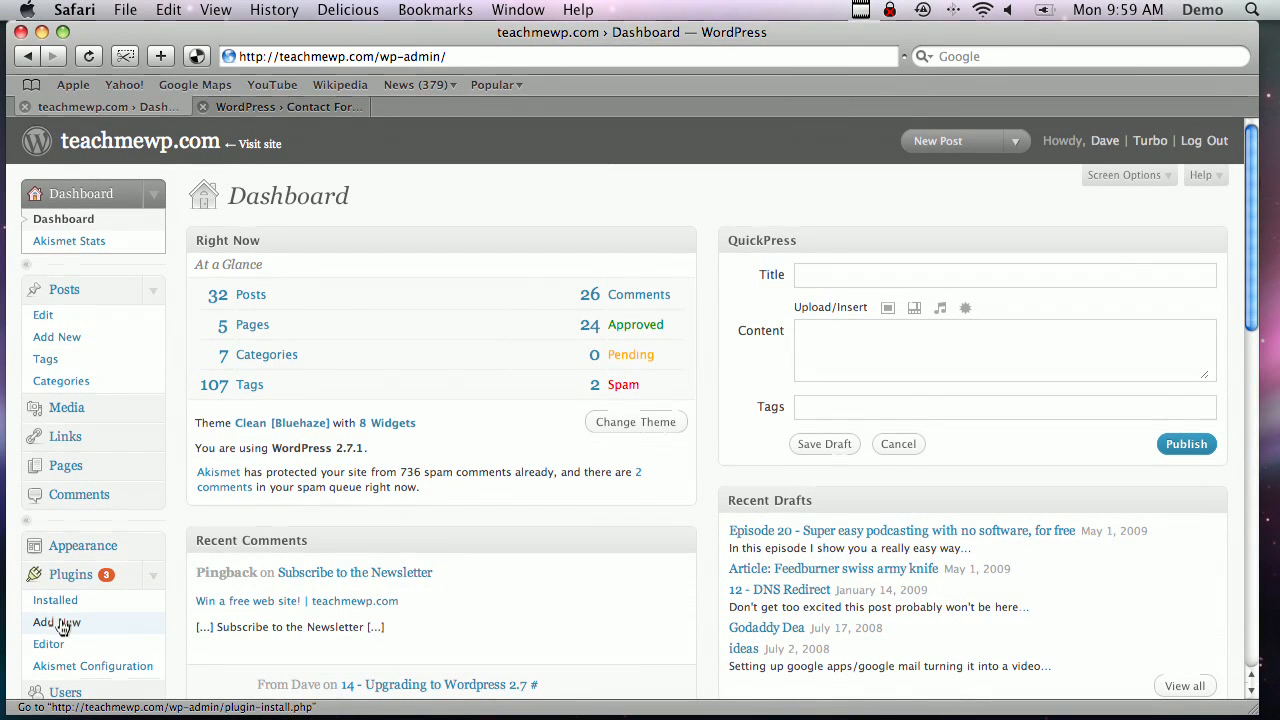
pyautogui.click(60, 625)
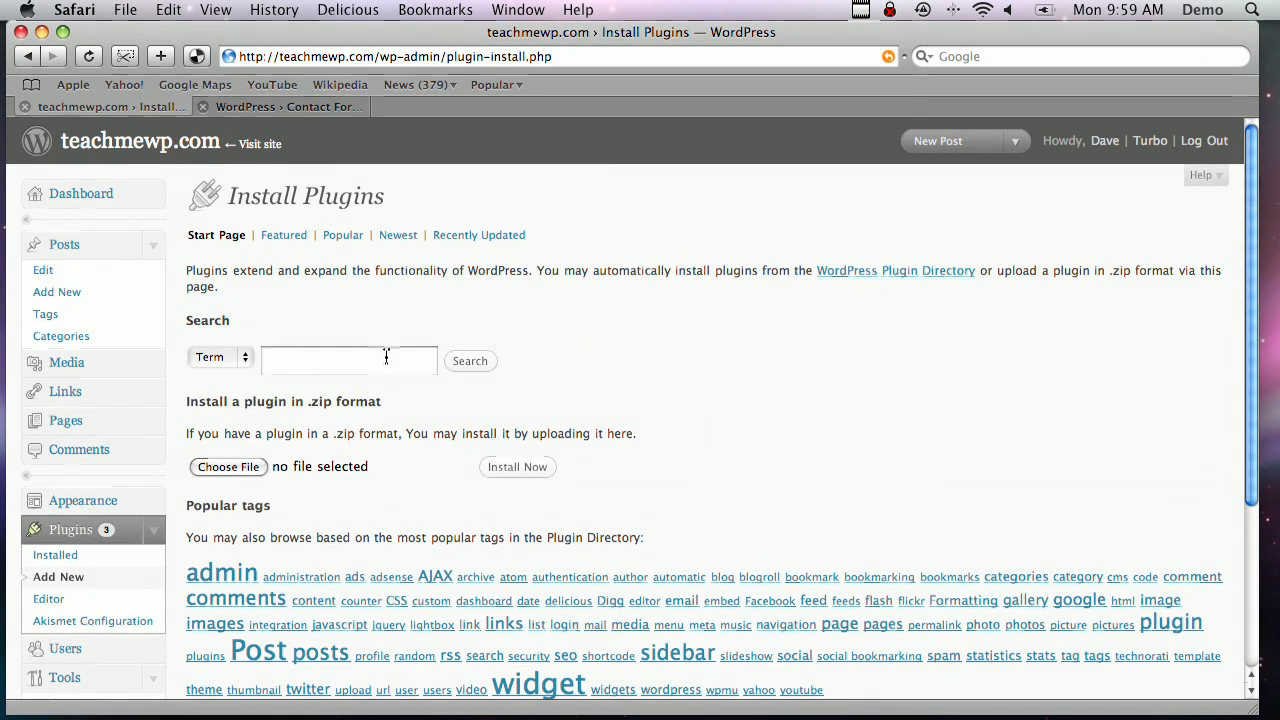
# Search plugins for 'contact' and install and activate Contact Form 7
pyautogui.click(386, 358)
pyautogui.write('contact 7')
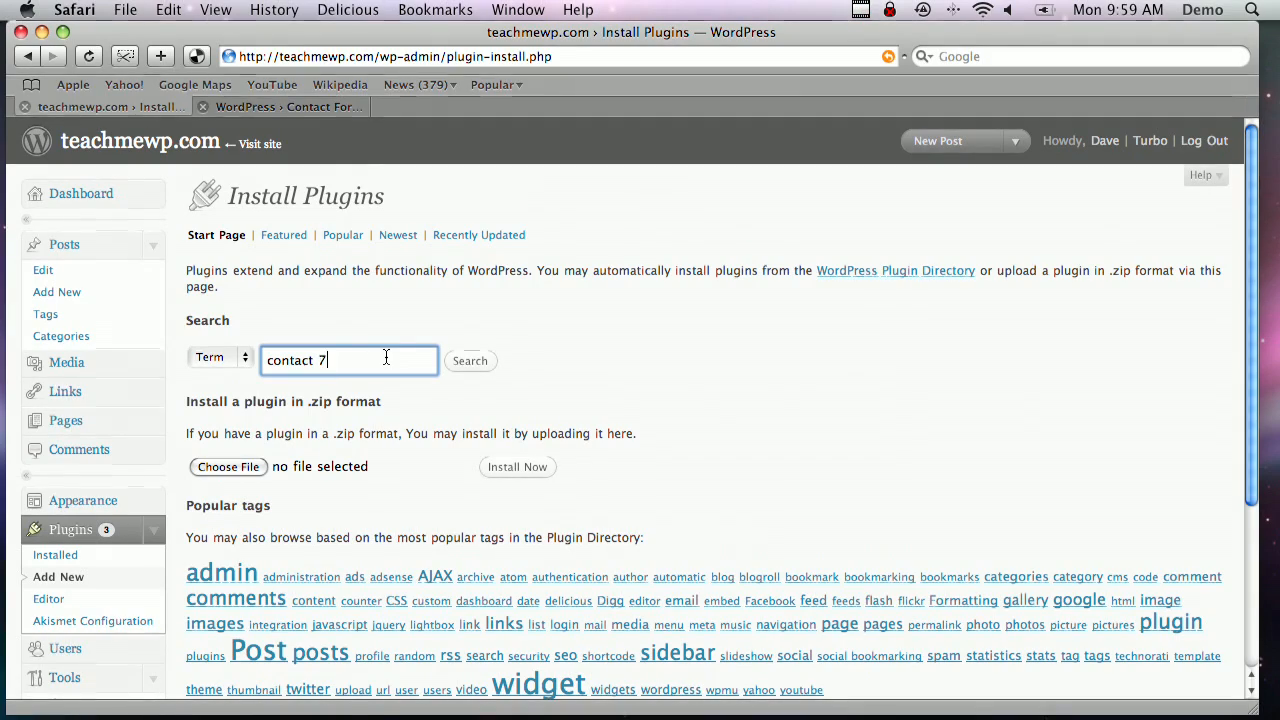
pyautogui.press('Return')
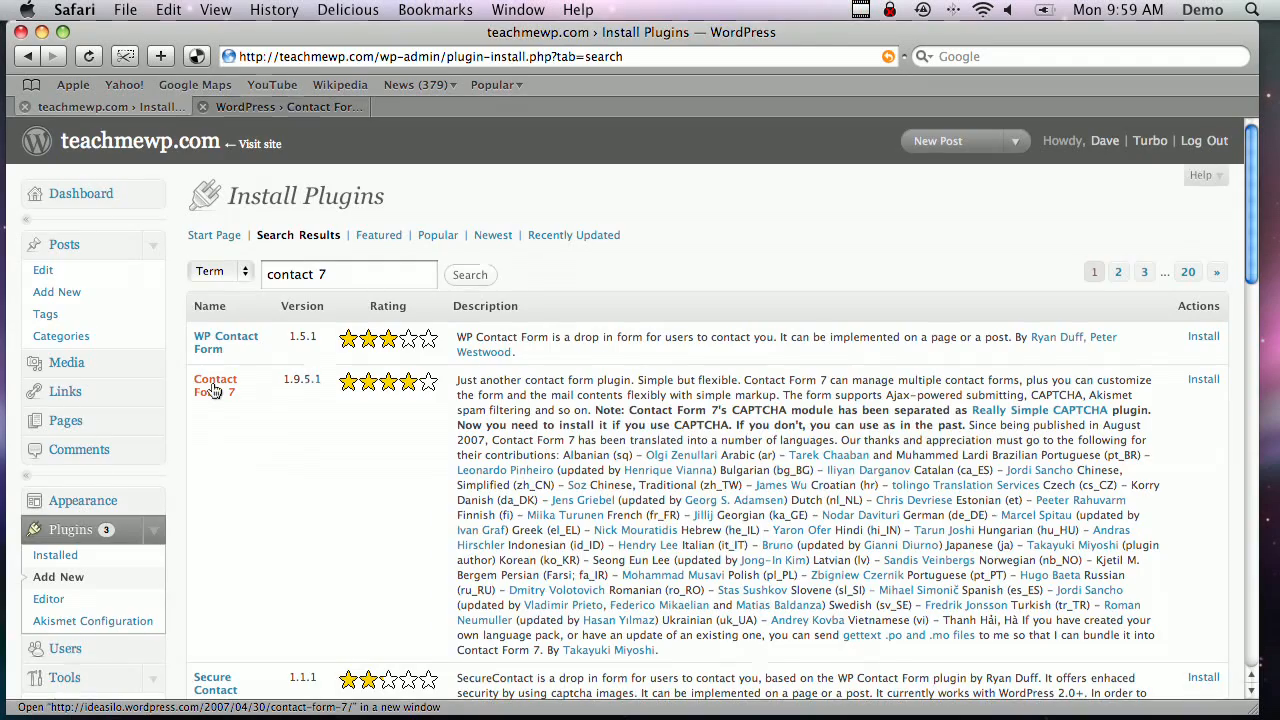
pyautogui.click(213, 390)
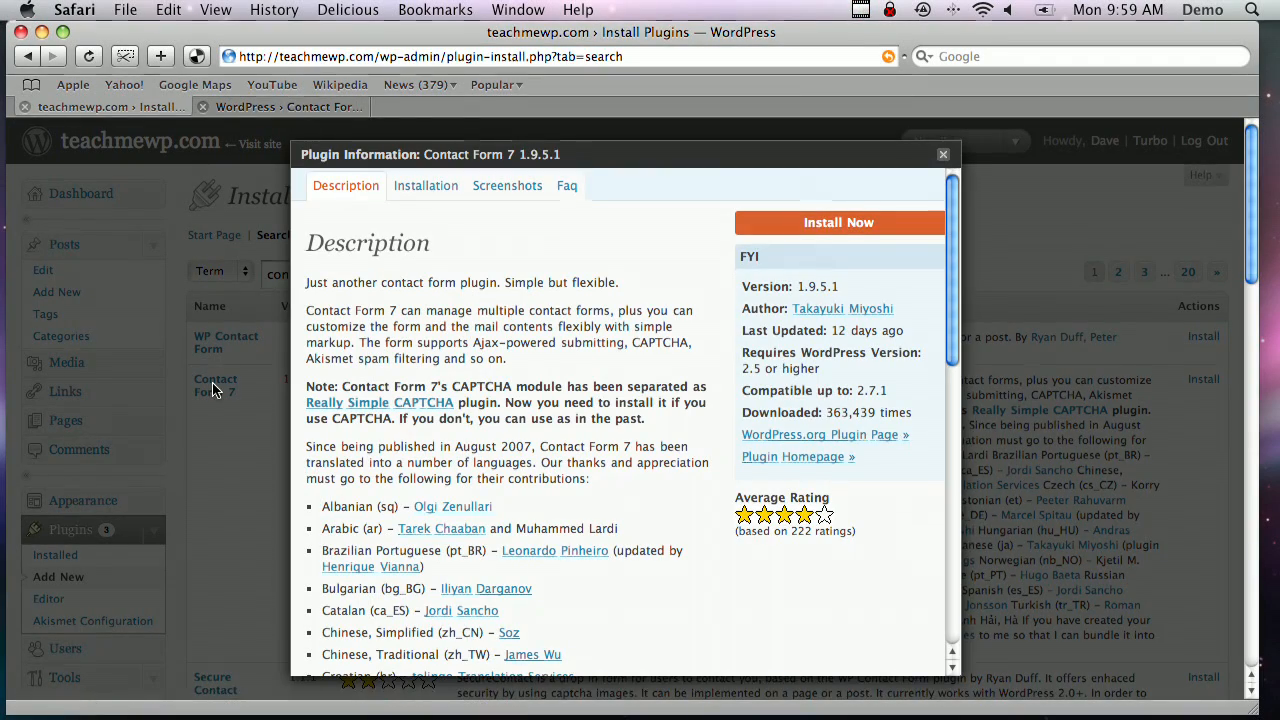
pyautogui.click(839, 225)
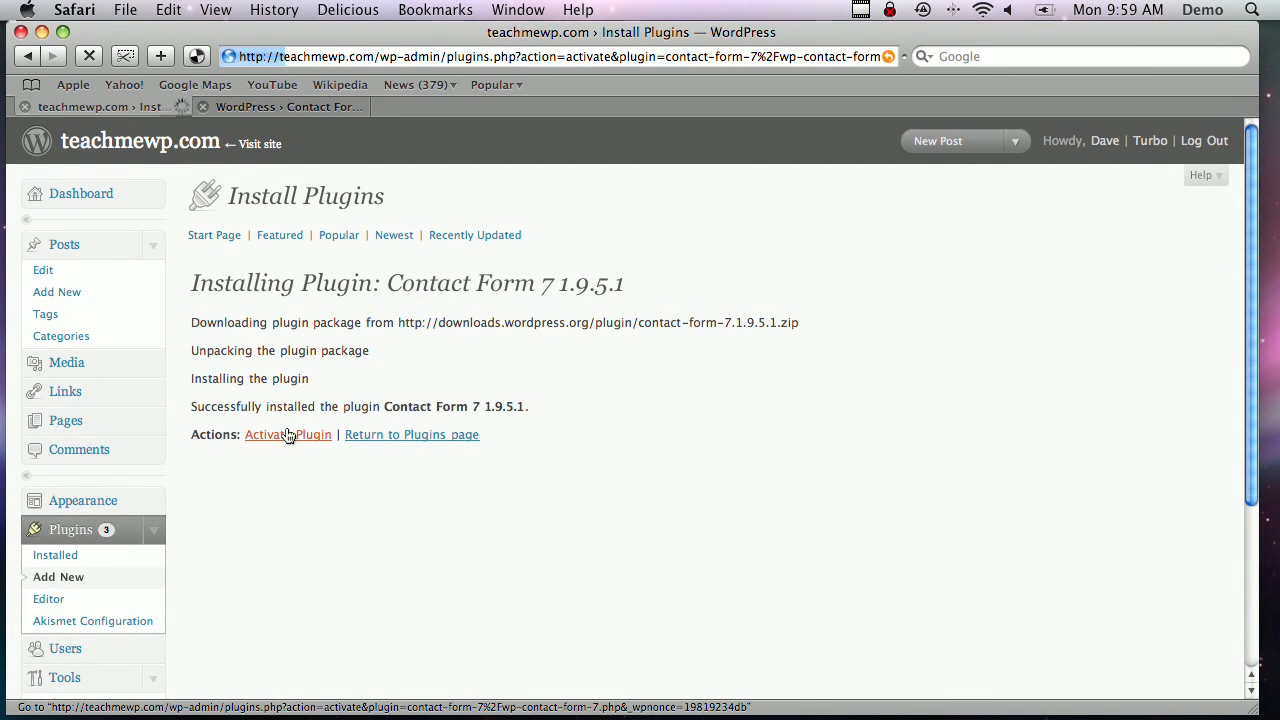
# Check the directory note about the separated CAPTCHA module, then return to the Add New plugins page
pyautogui.click(320, 106)
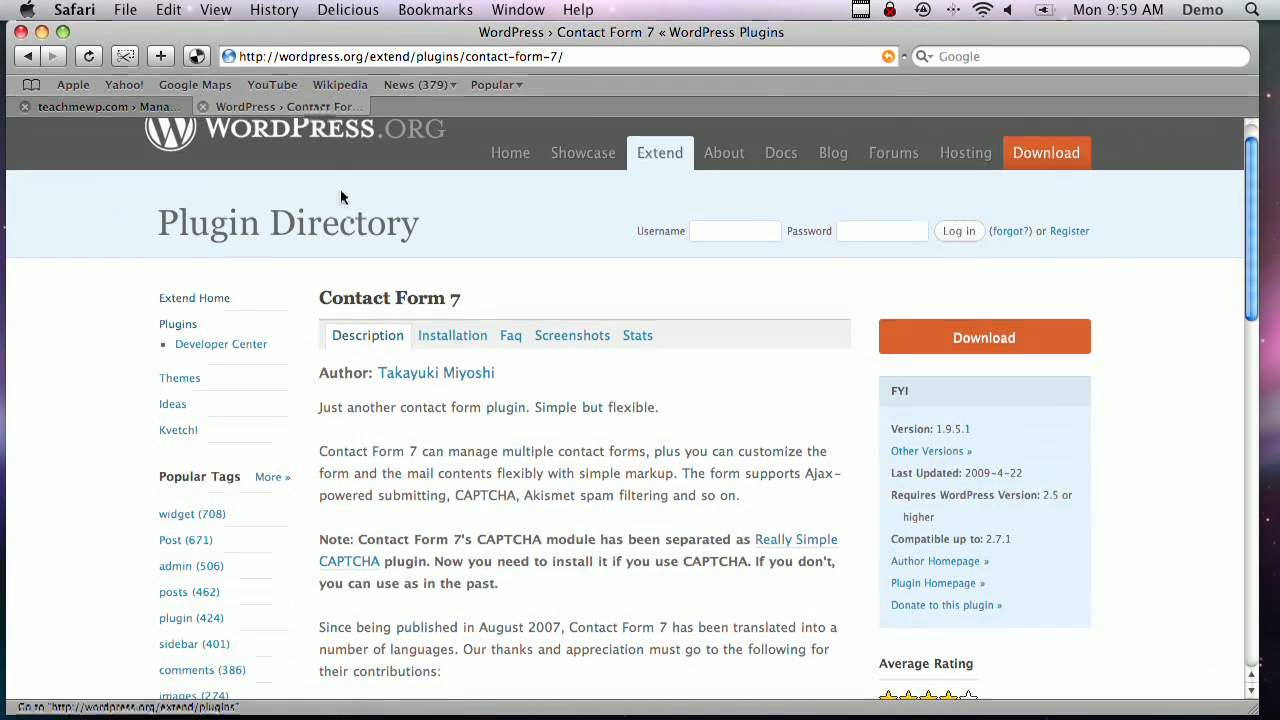
pyautogui.scroll(-3, 480, 350)
pyautogui.moveTo(414, 398); pyautogui.dragTo(737, 405)
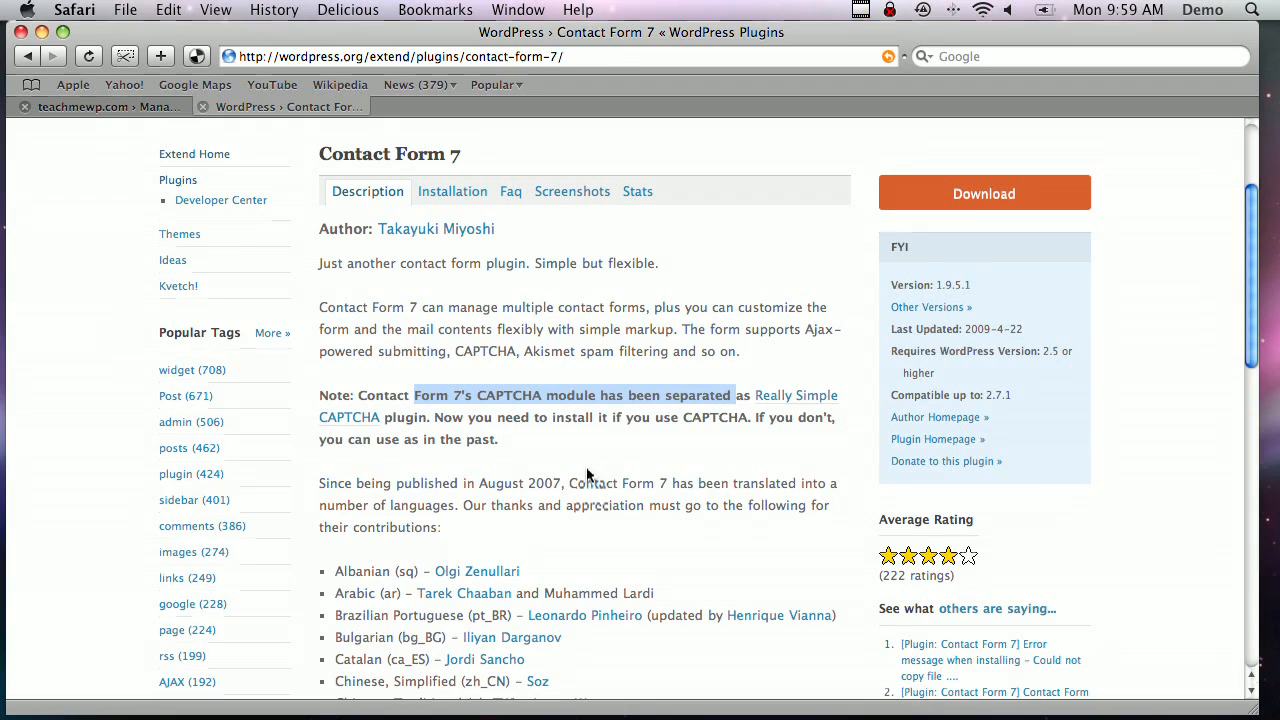
pyautogui.click(90, 106)
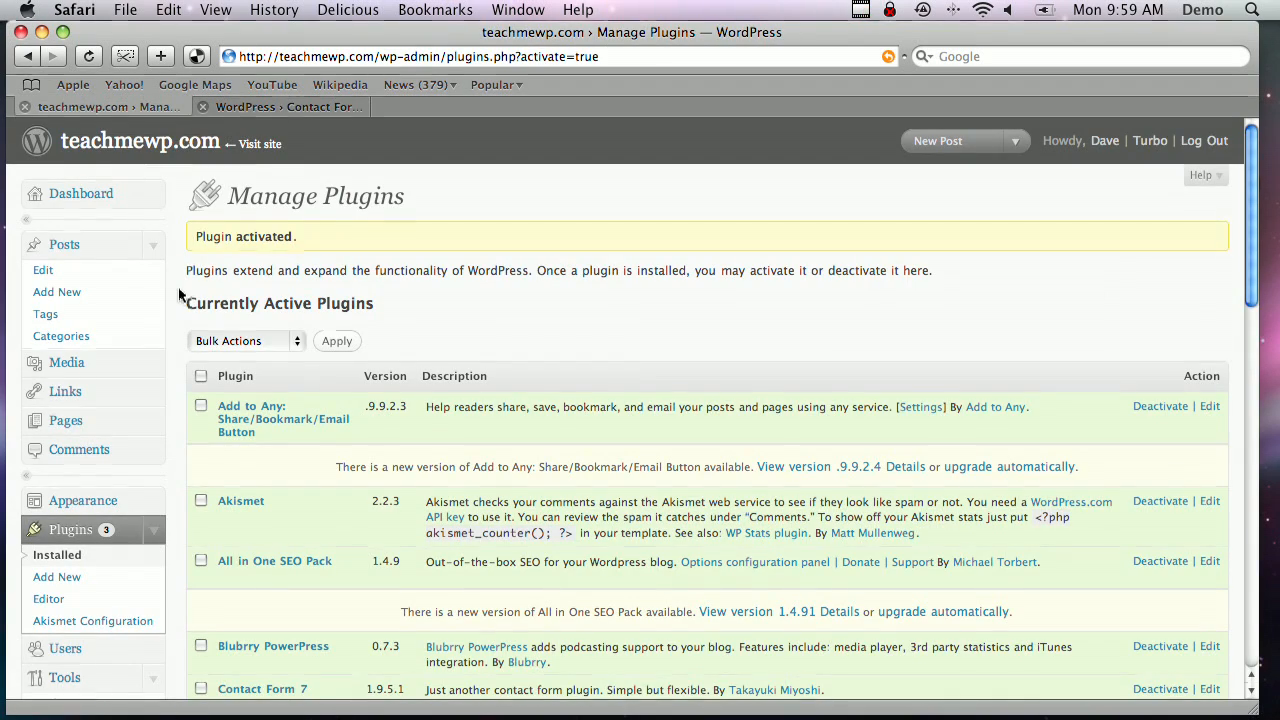
pyautogui.scroll(-3, 180, 297)
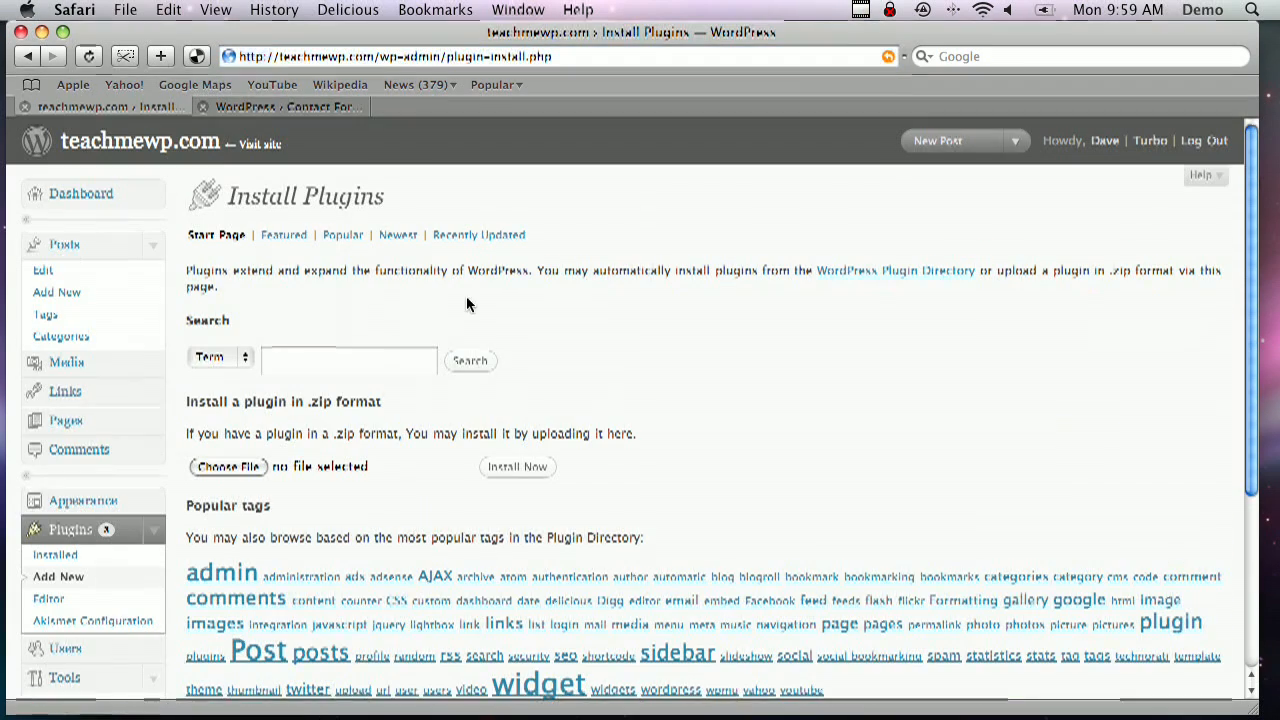
# Search plugins for 'captcha', then install and activate Really Simple CAPTCHA 1.0
pyautogui.click(346, 364)
pyautogui.write('captcha')
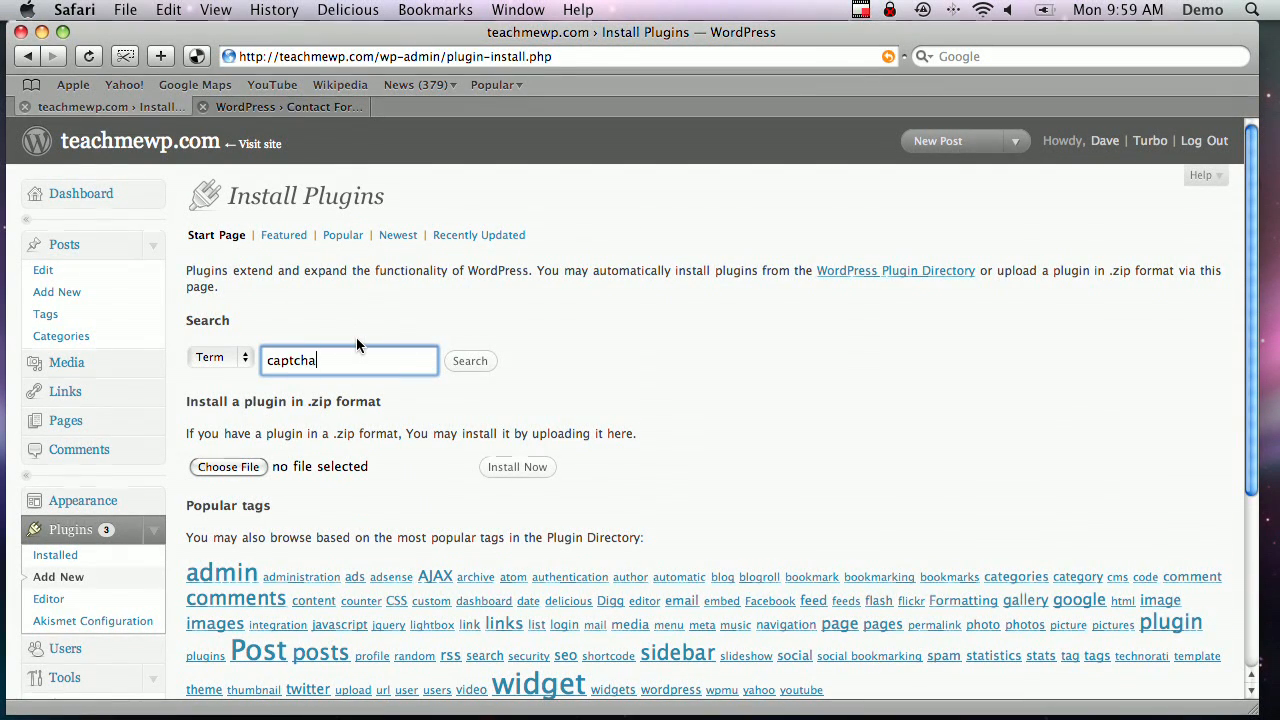
pyautogui.press('Return')
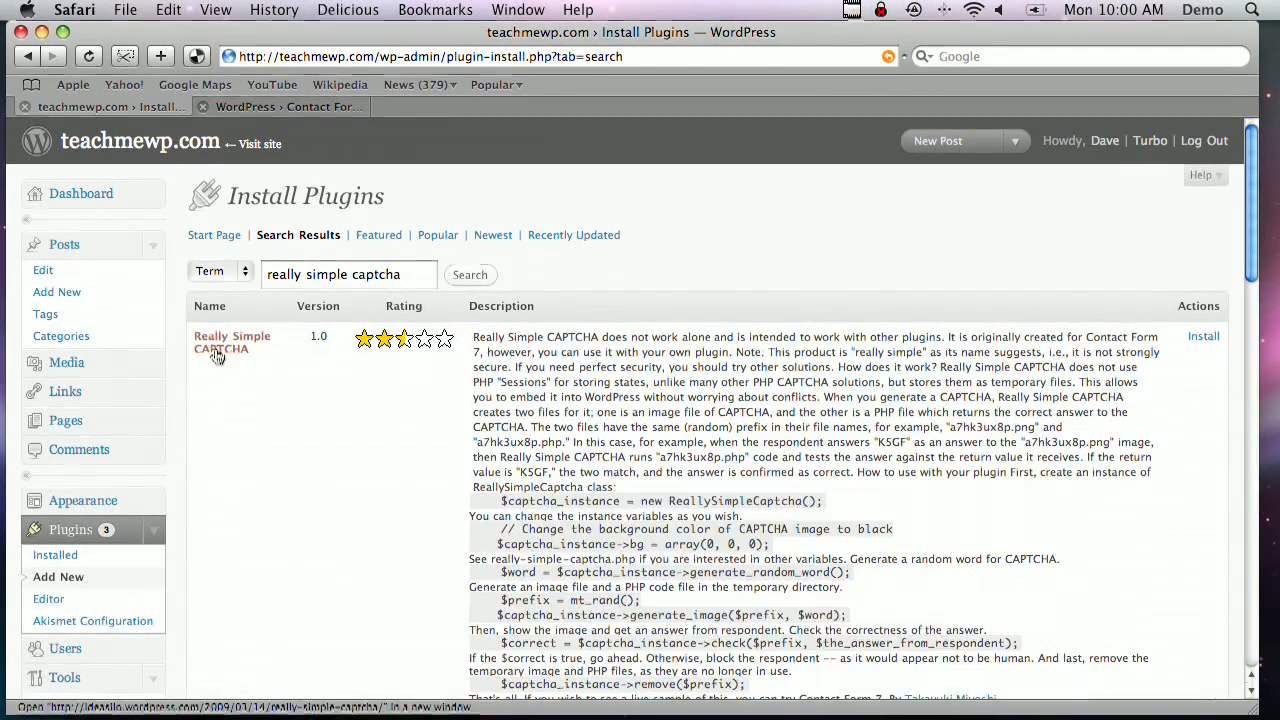
pyautogui.click(215, 355)
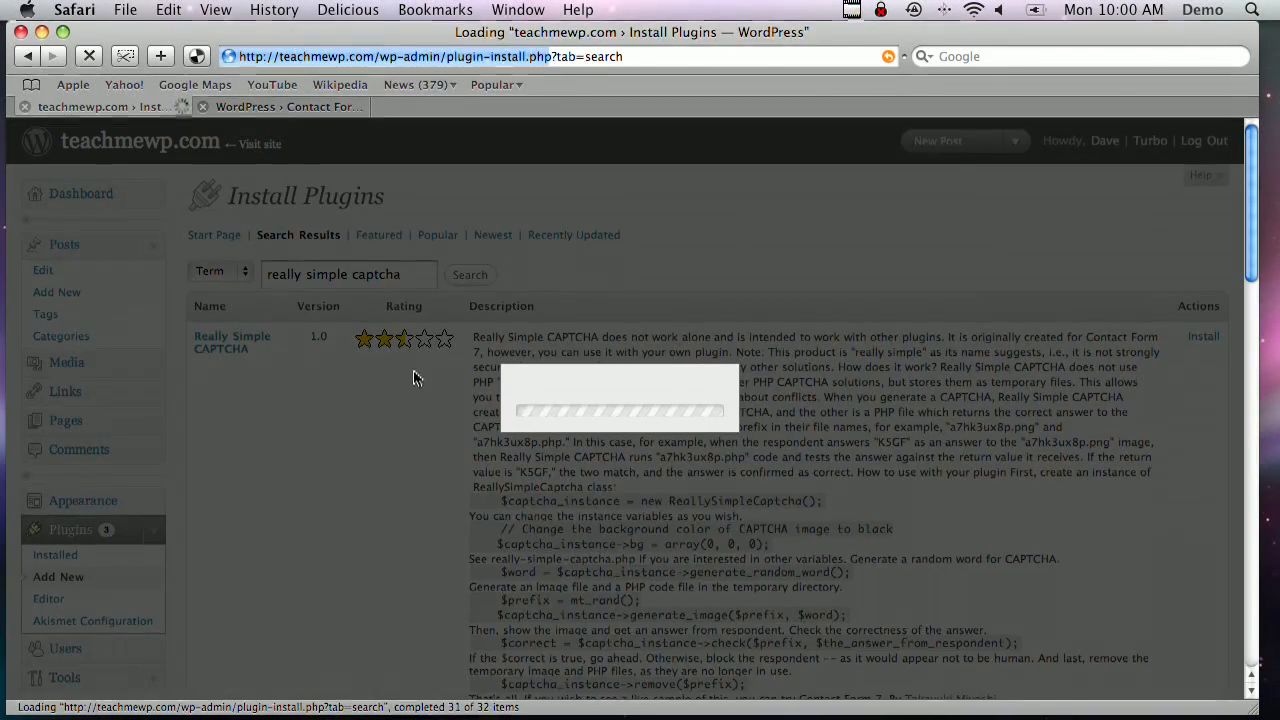
pyautogui.scroll(-15, 638, 378)
pyautogui.scroll(9, 638, 378)
pyautogui.scroll(5, 638, 378)
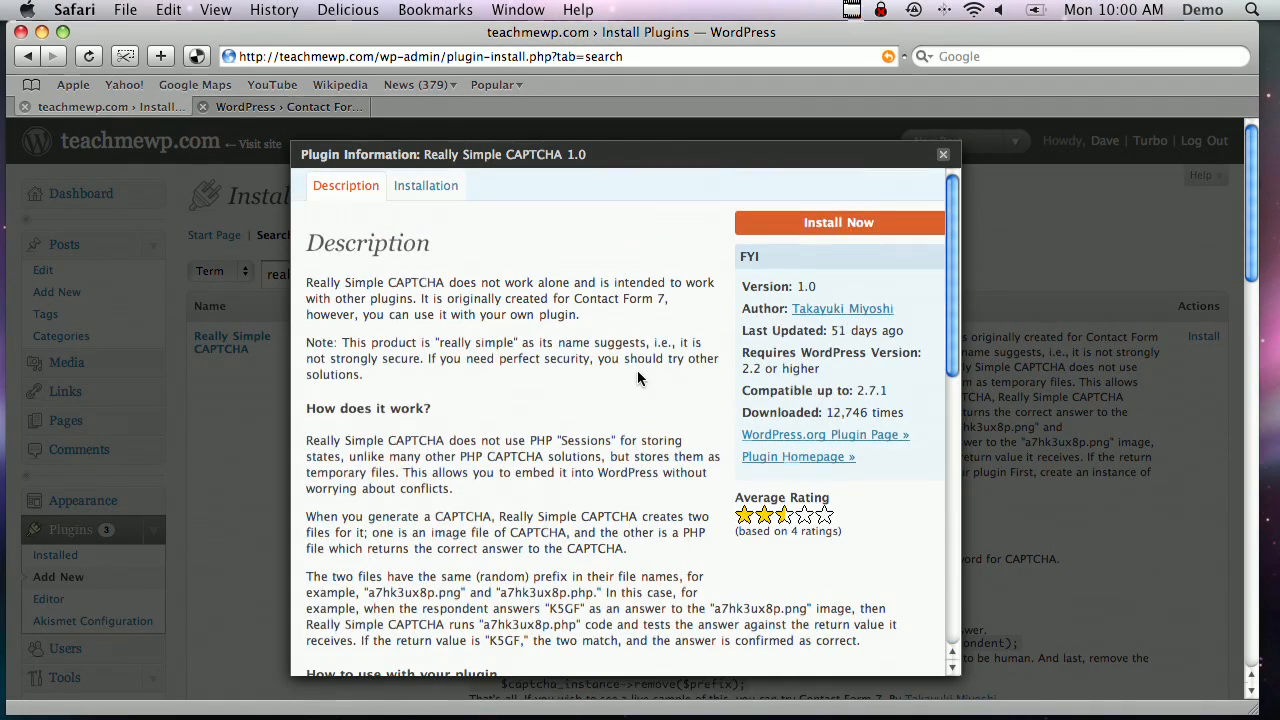
pyautogui.click(807, 226)
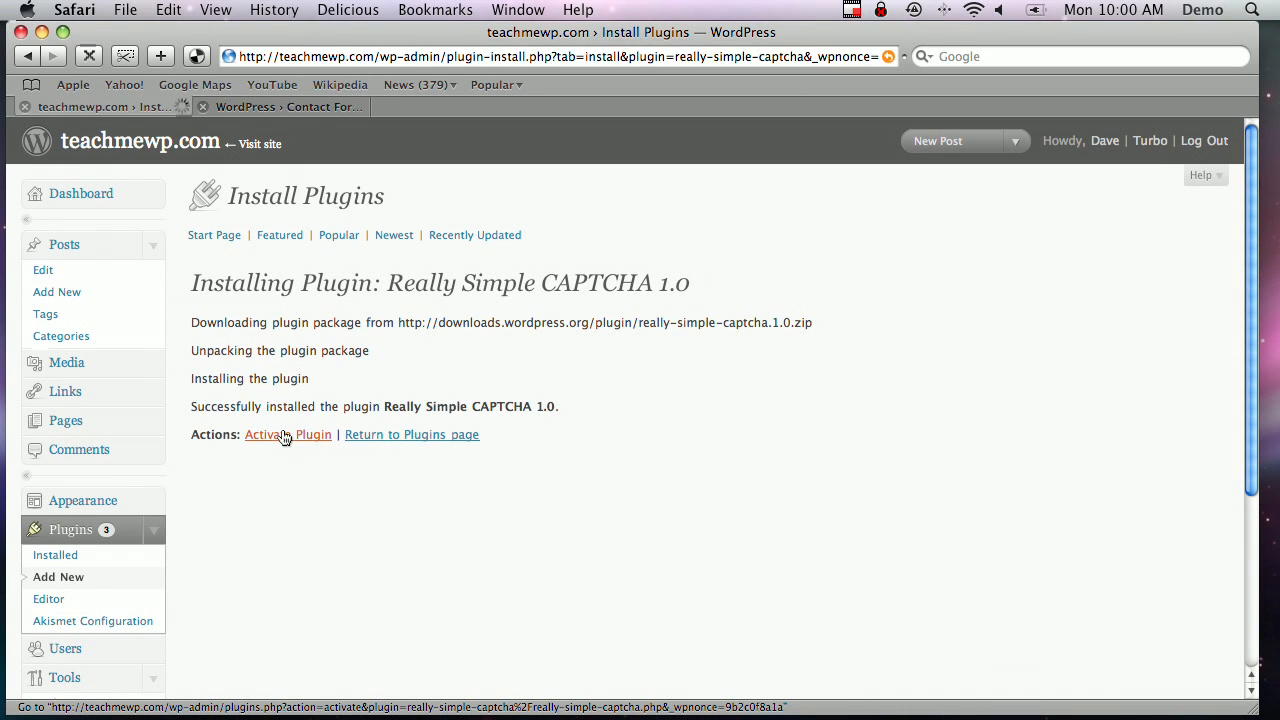
pyautogui.click(284, 436)
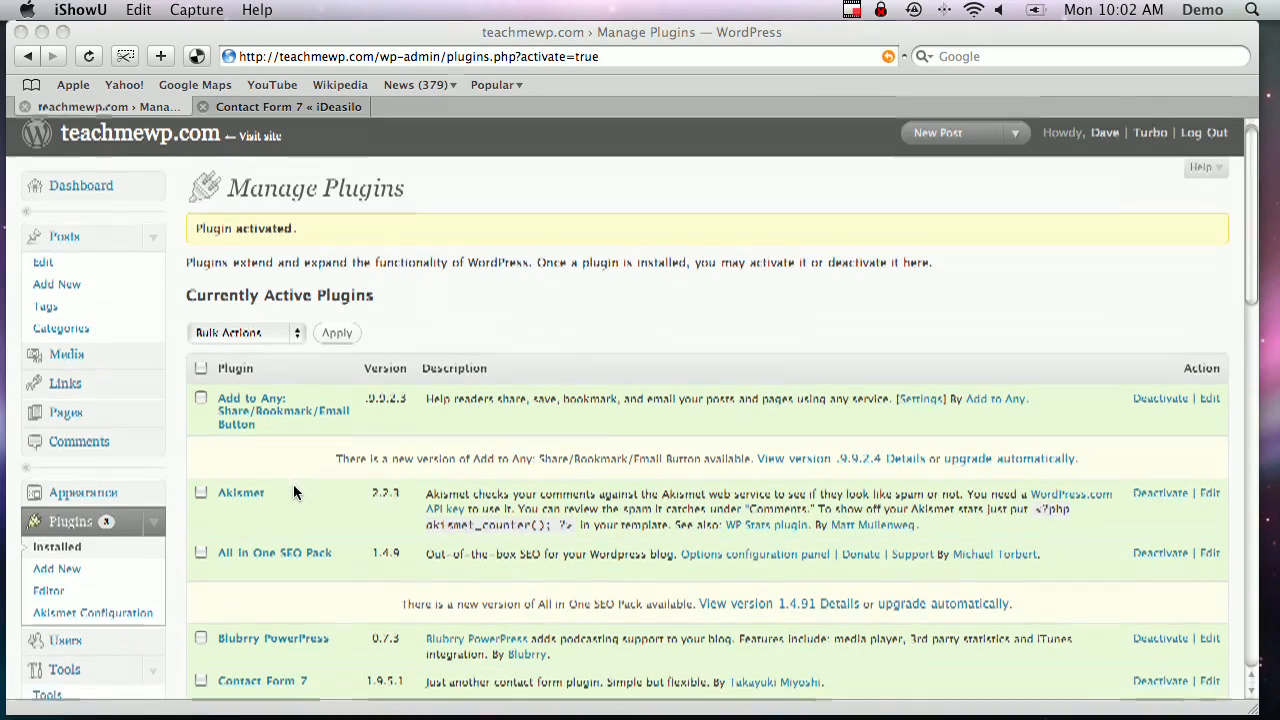
# In Contact form 1's Mail settings, change the To address's domain to teachmewp.com and save
pyautogui.scroll(-6, 293, 488)
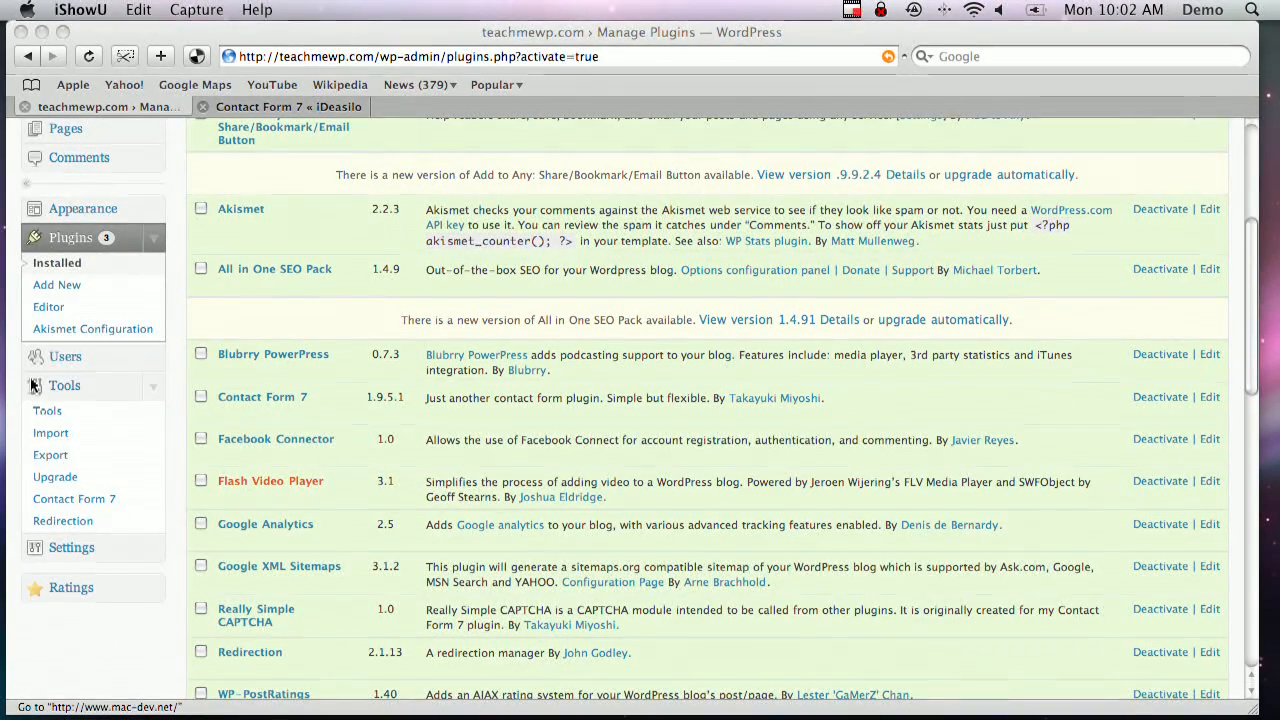
pyautogui.click(65, 500)
pyautogui.click(66, 500)
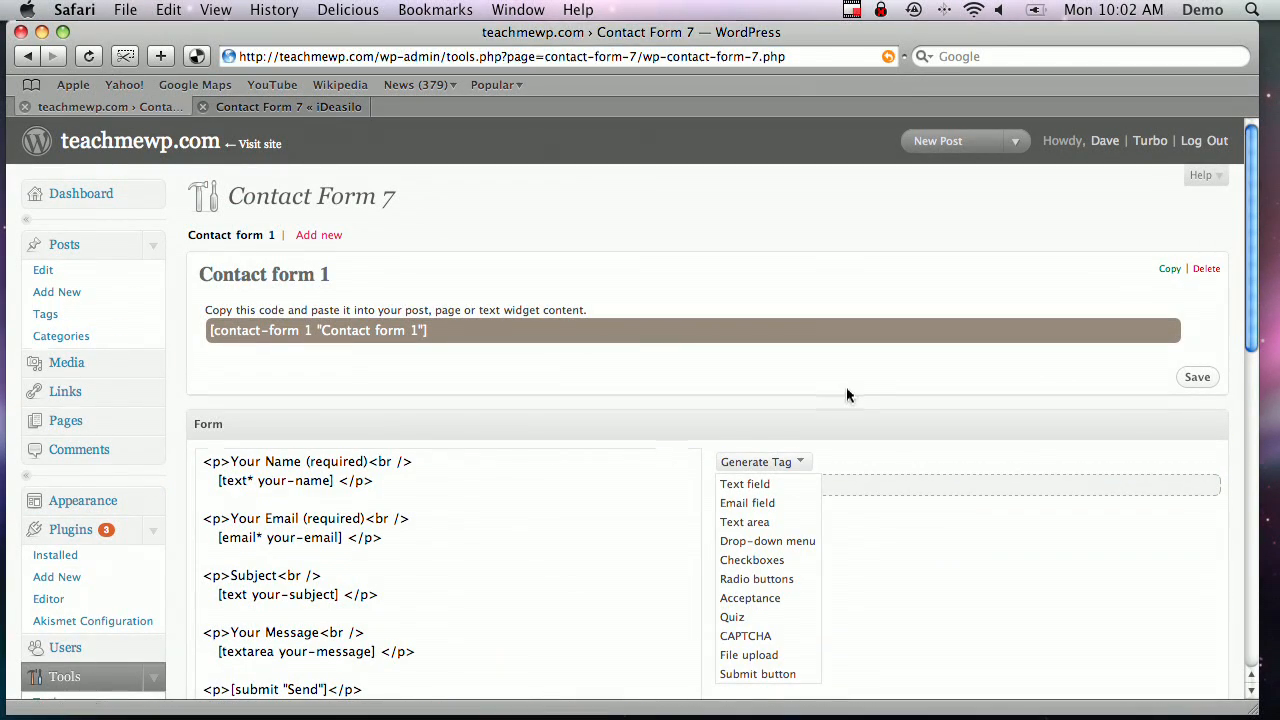
pyautogui.scroll(-2, 856, 397)
pyautogui.scroll(-5, 856, 397)
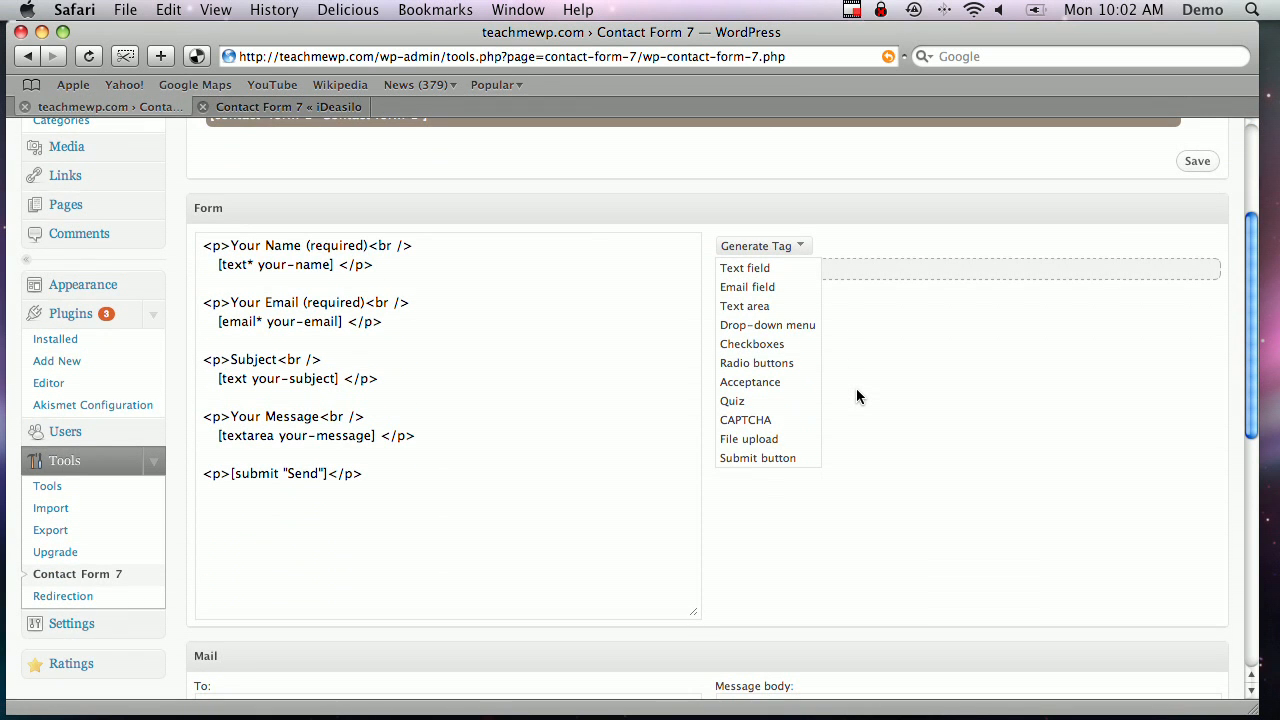
pyautogui.scroll(-7, 856, 397)
pyautogui.scroll(-2, 856, 392)
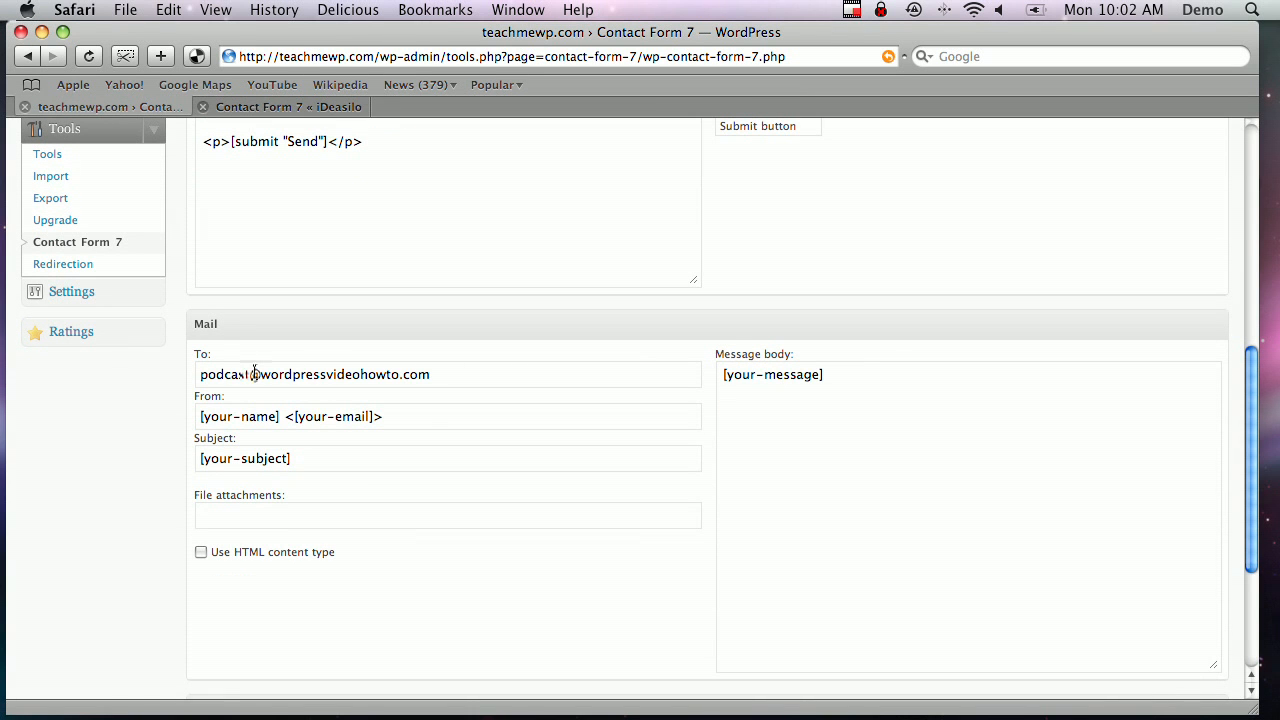
pyautogui.moveTo(258, 374); pyautogui.dragTo(663, 428)
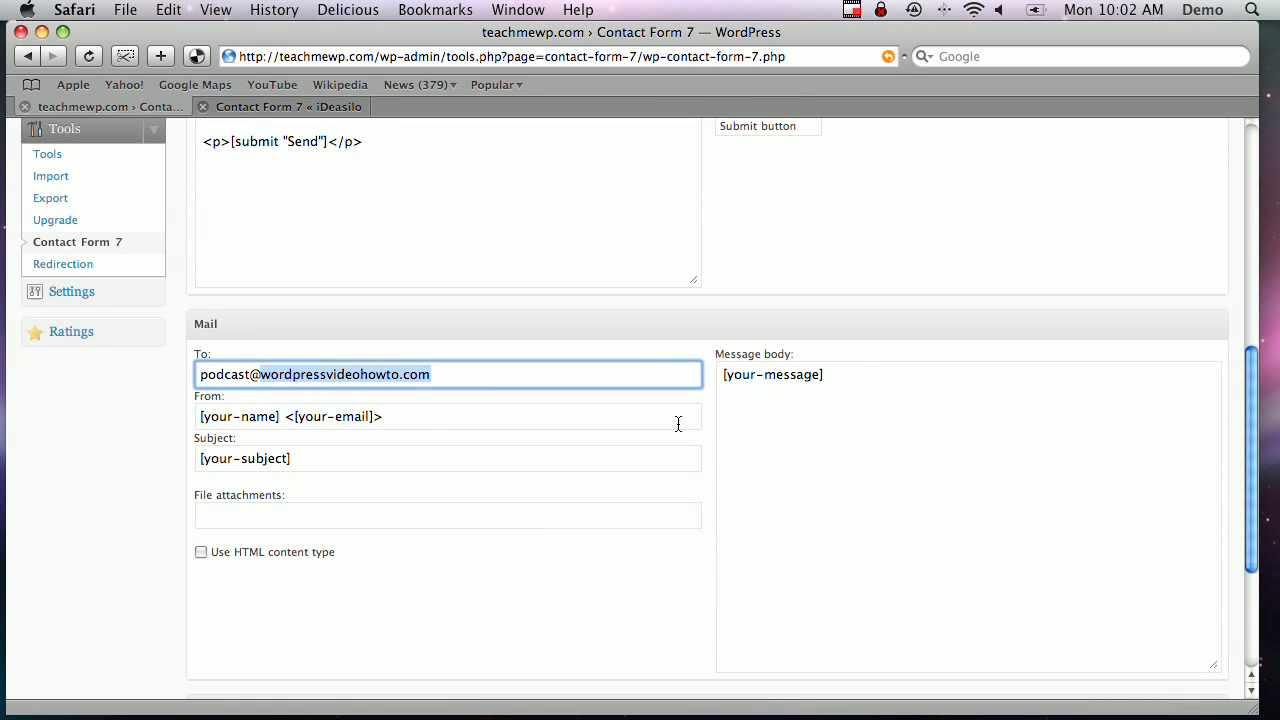
pyautogui.write('teachmewp.com')
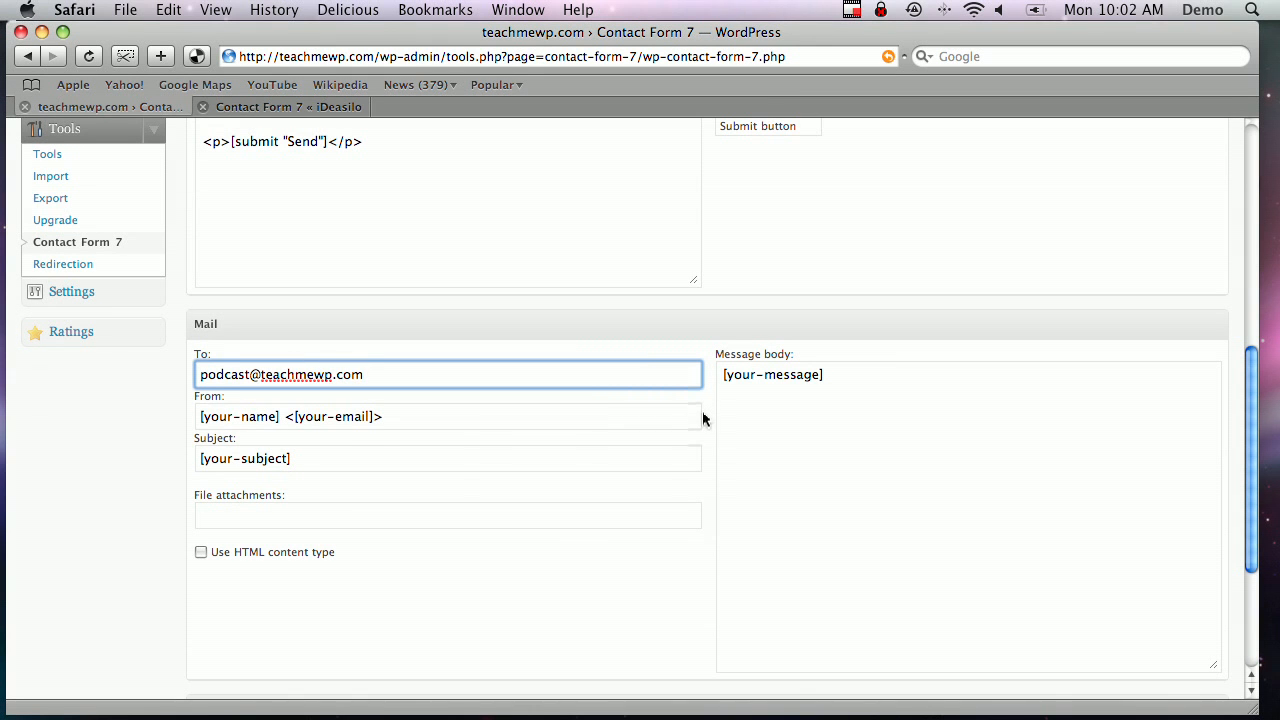
pyautogui.scroll(-5, 702, 411)
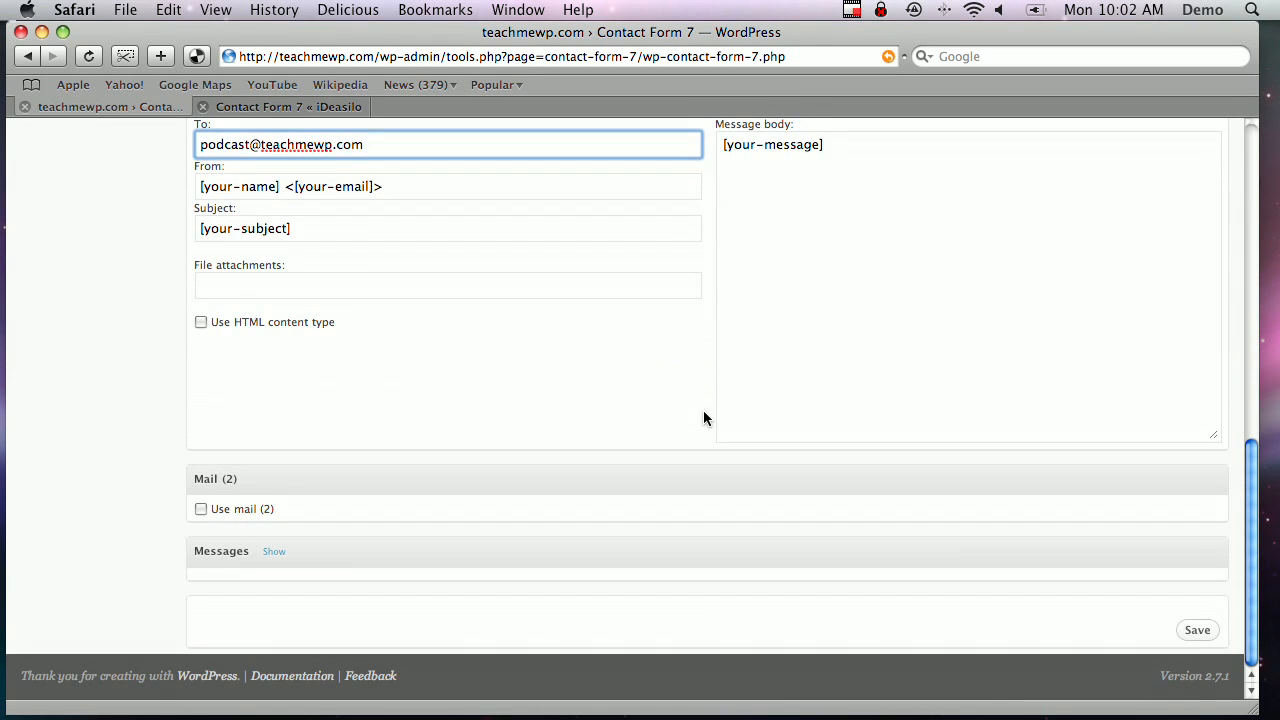
pyautogui.click(1195, 631)
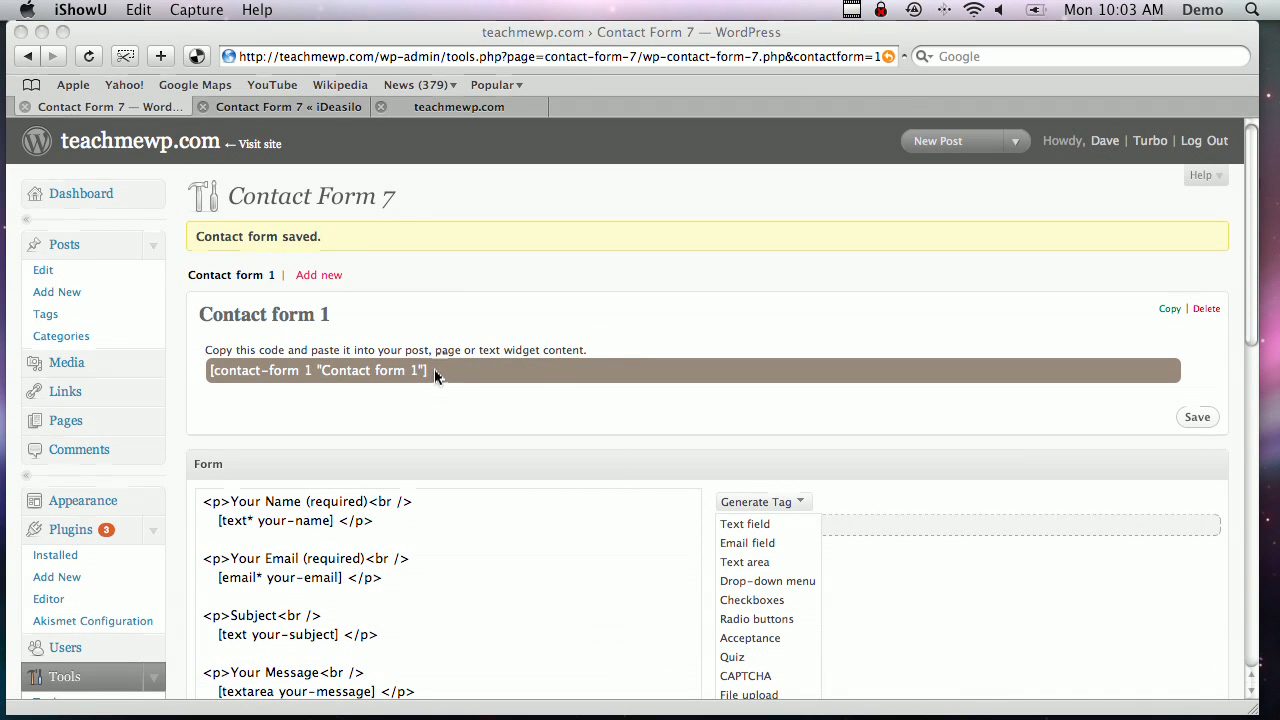
# Copy the [contact-form 1 "Contact form 1"] shortcode
pyautogui.click(403, 370)
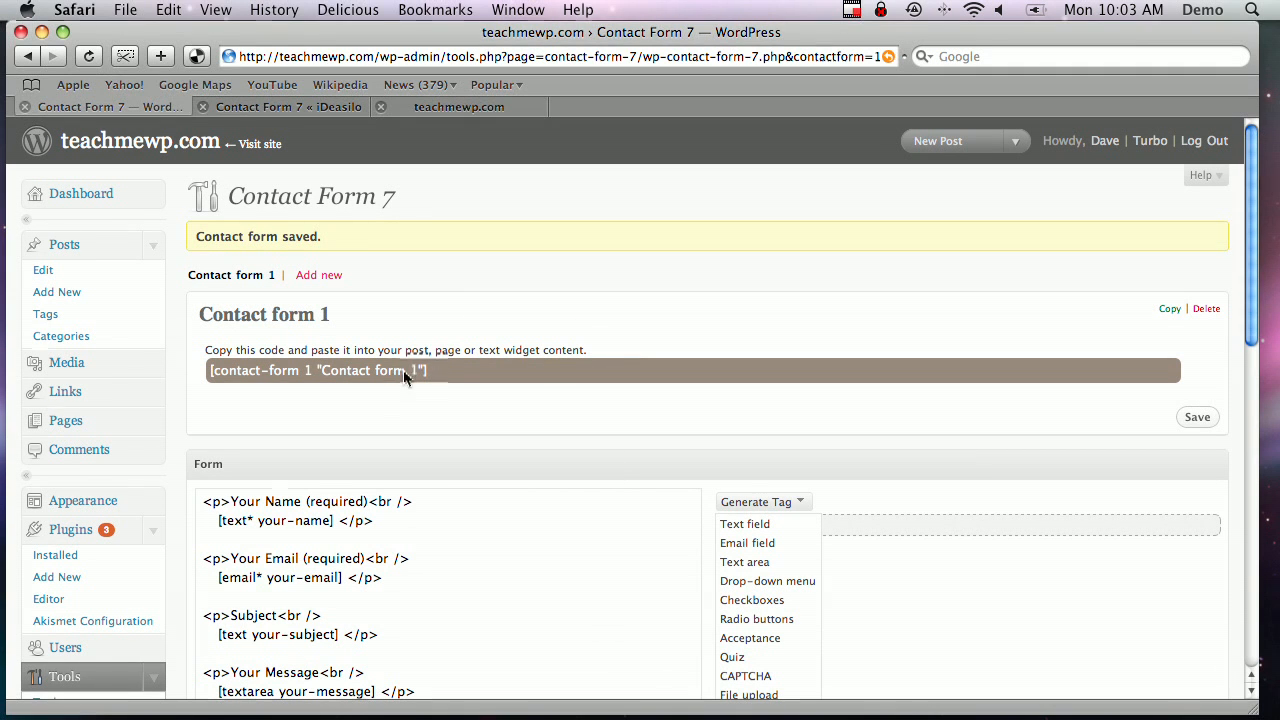
pyautogui.click(210, 372)
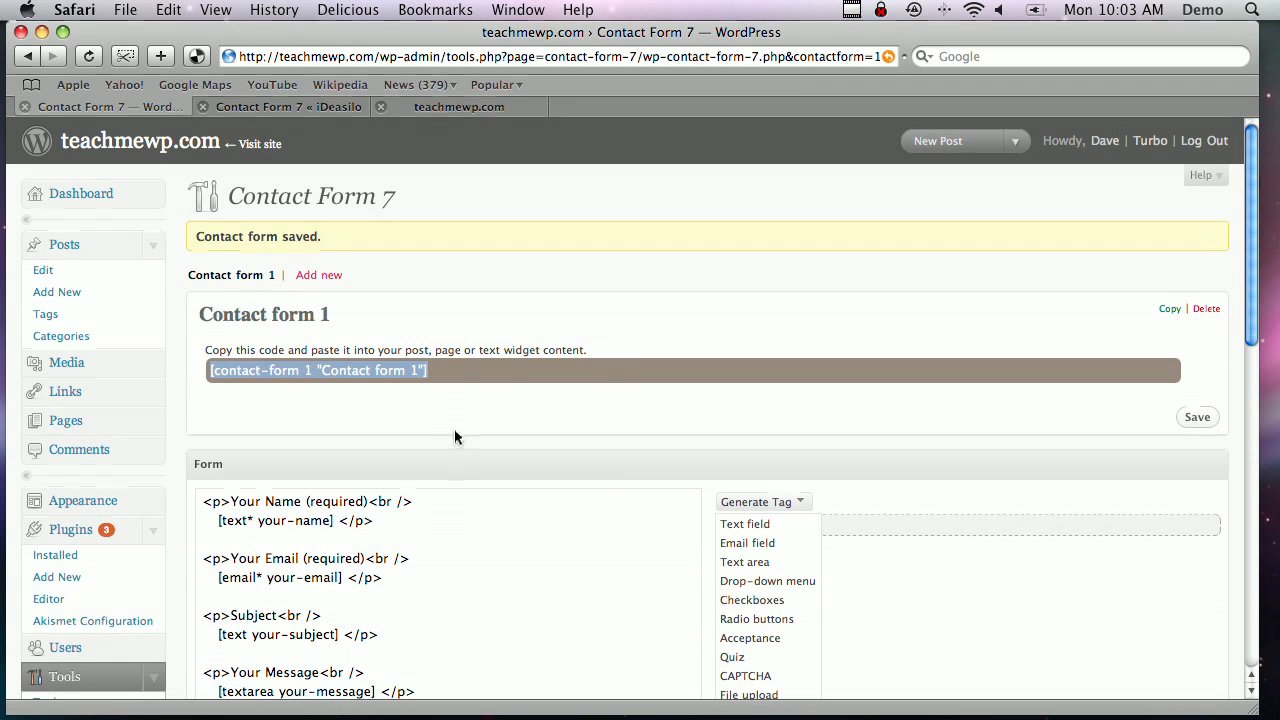
pyautogui.rightClick(373, 372)
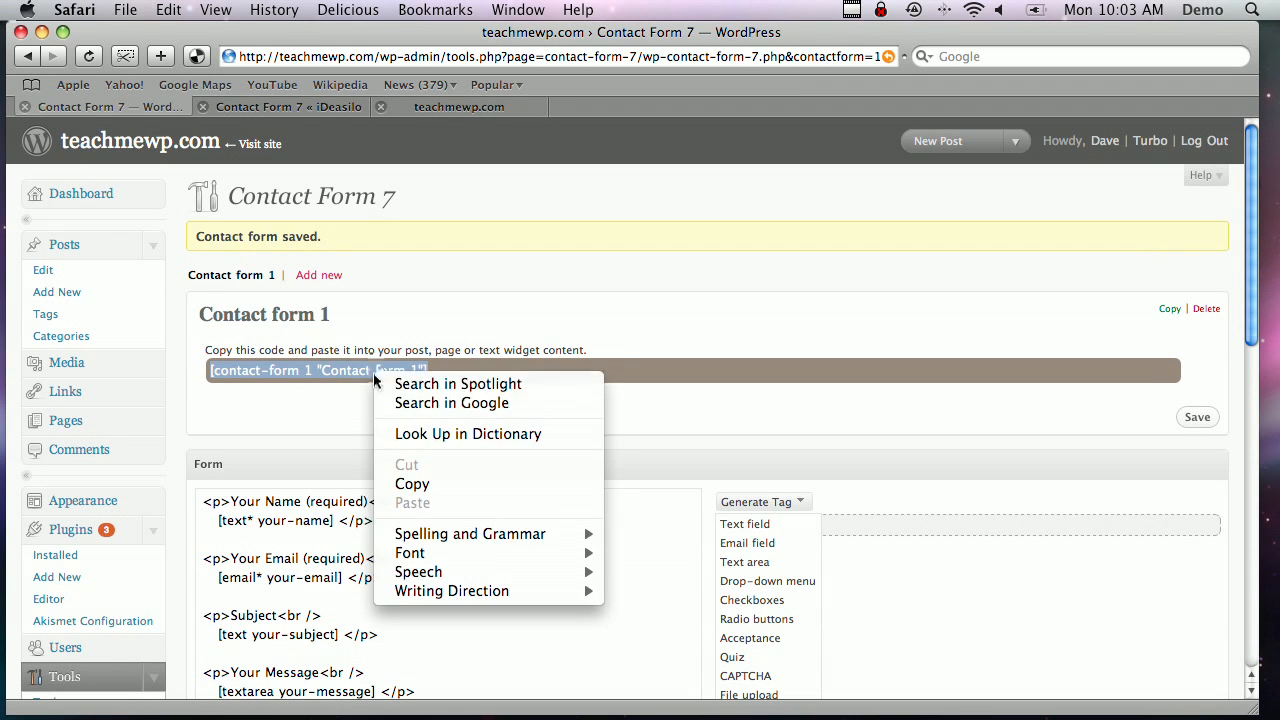
pyautogui.click(442, 485)
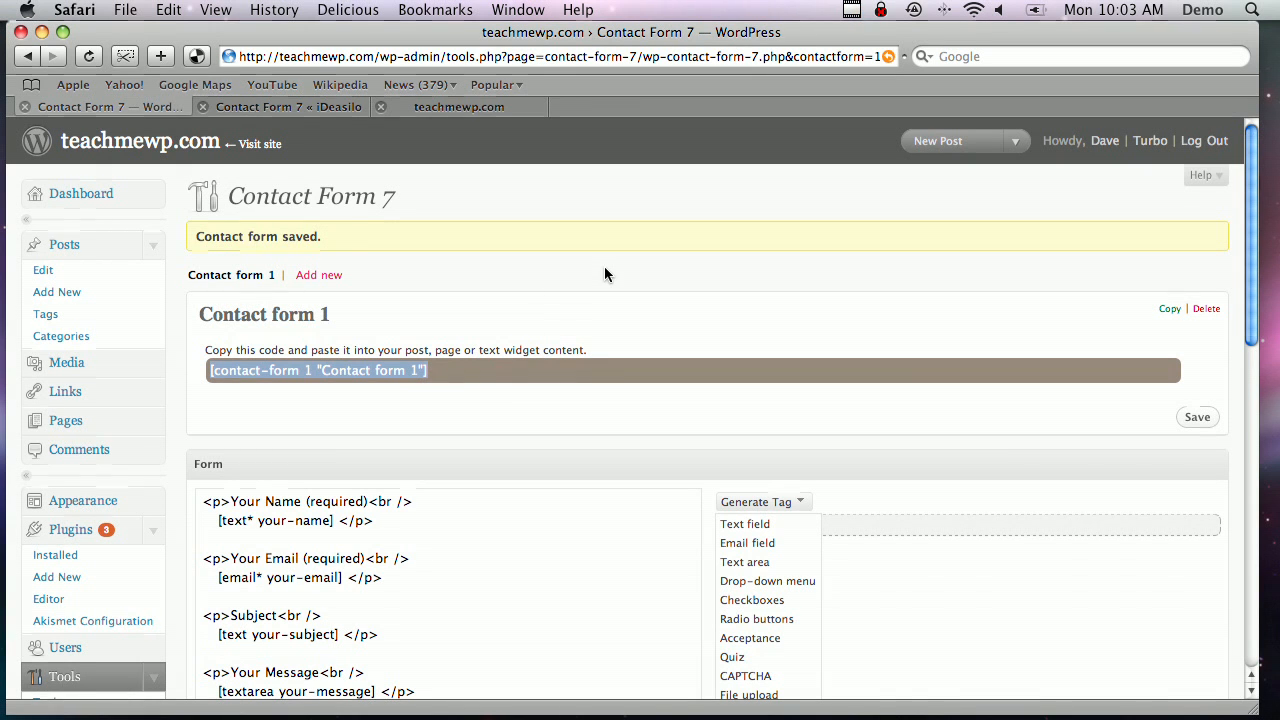
# Create a page titled 'Contact Me', paste the shortcode as its content, and publish it
pyautogui.click(63, 424)
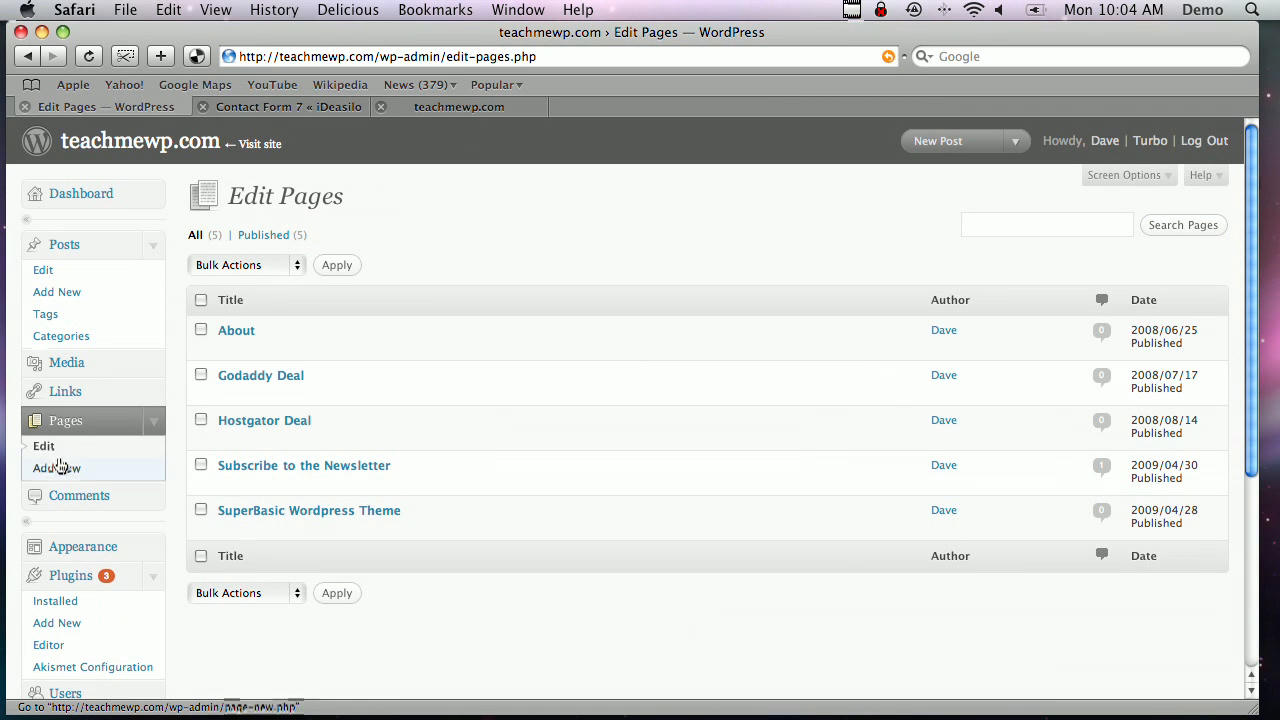
pyautogui.click(61, 473)
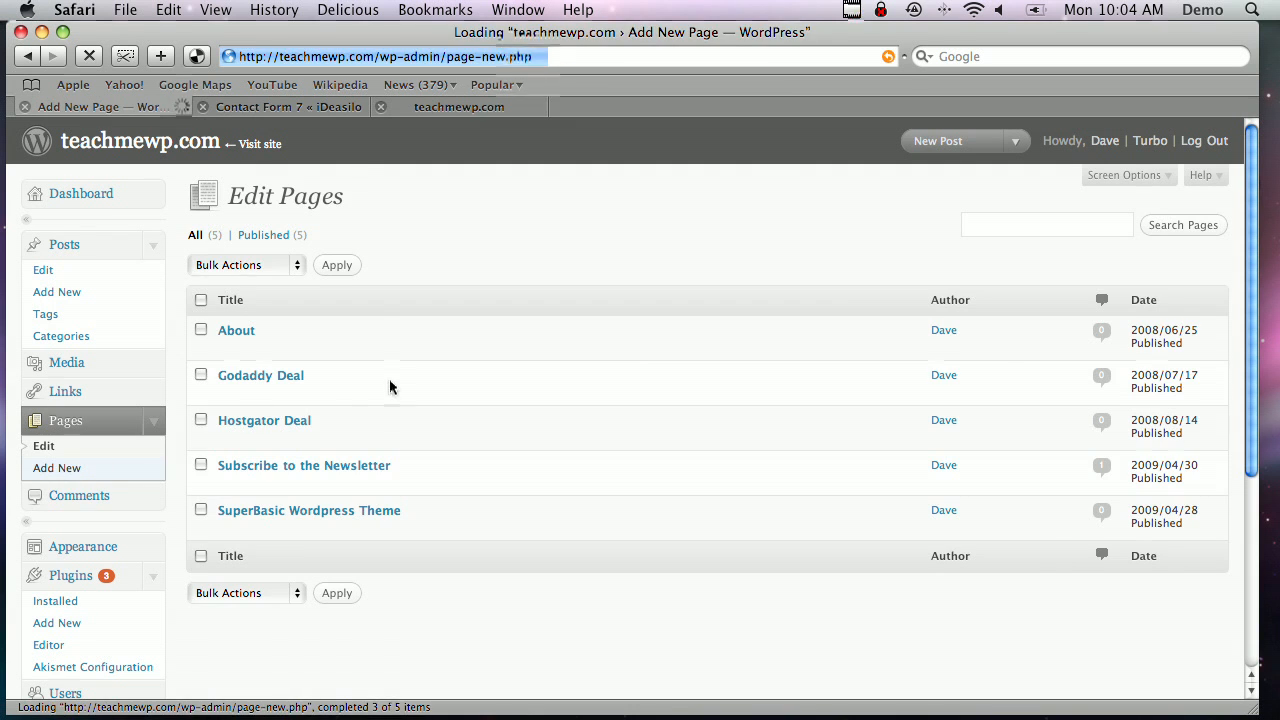
pyautogui.write('Conta')
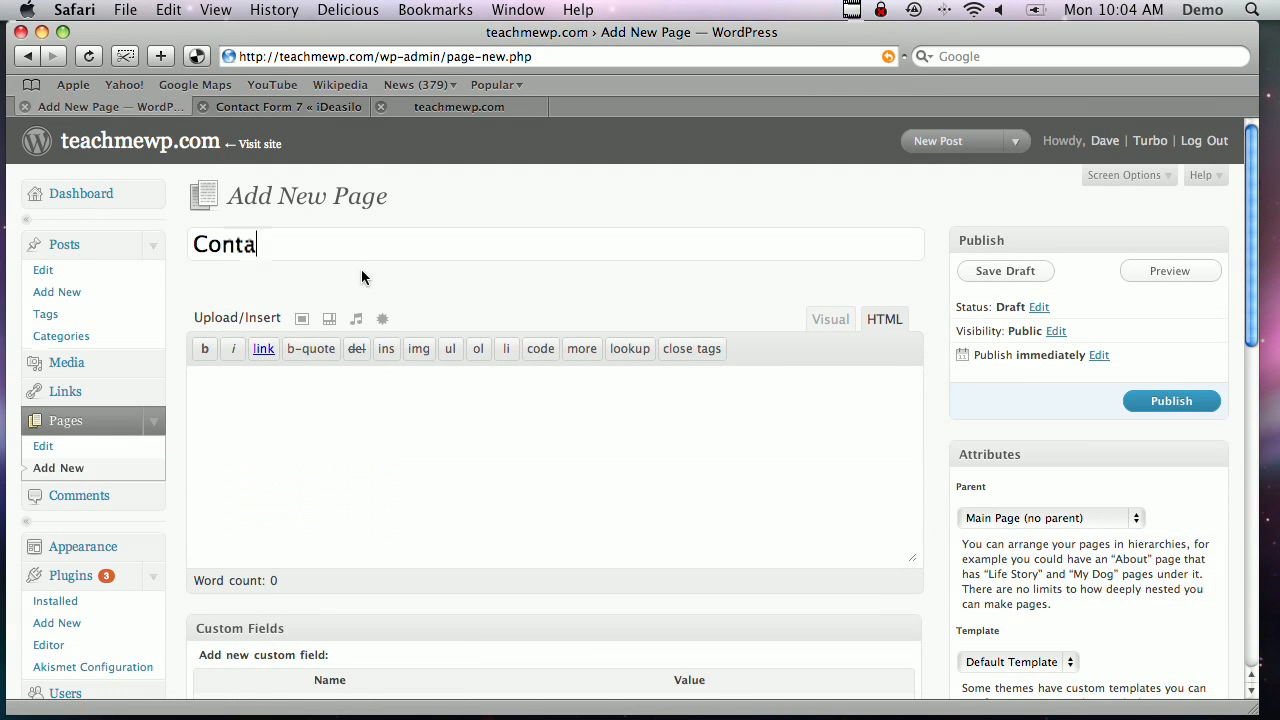
pyautogui.write('ct Me')
pyautogui.press('Tab')
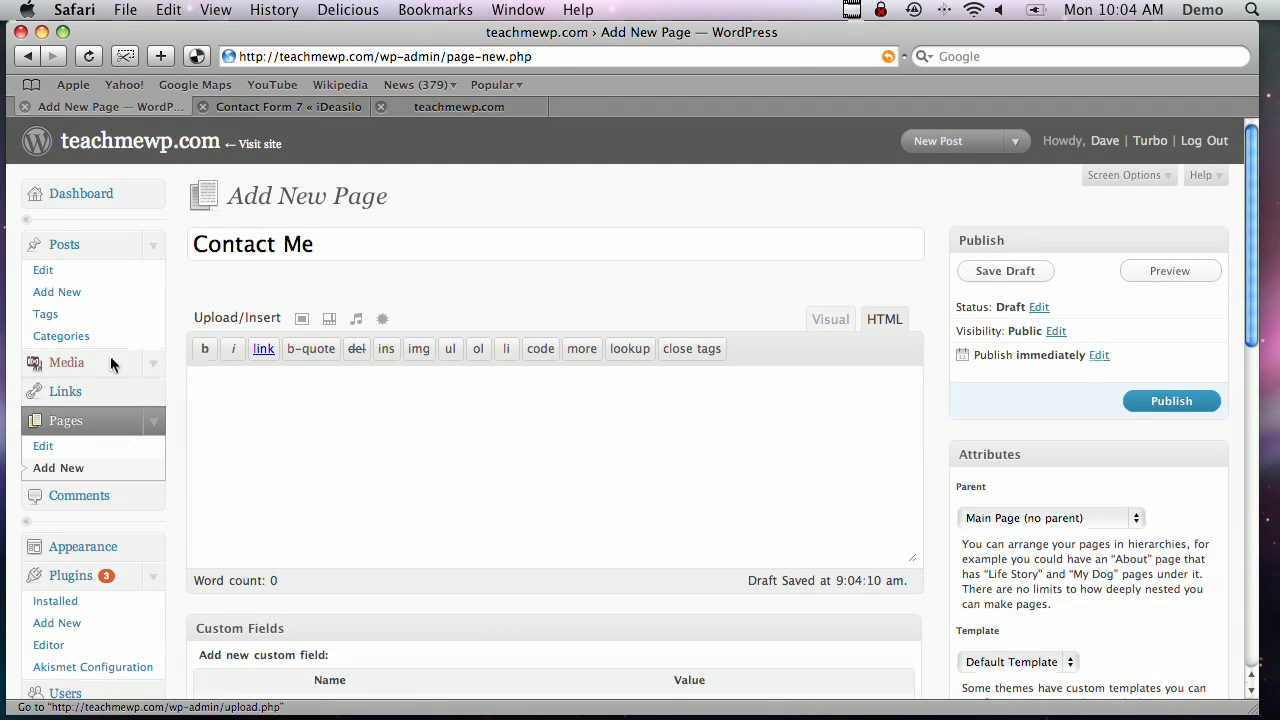
pyautogui.rightClick(341, 394)
pyautogui.click(404, 441)
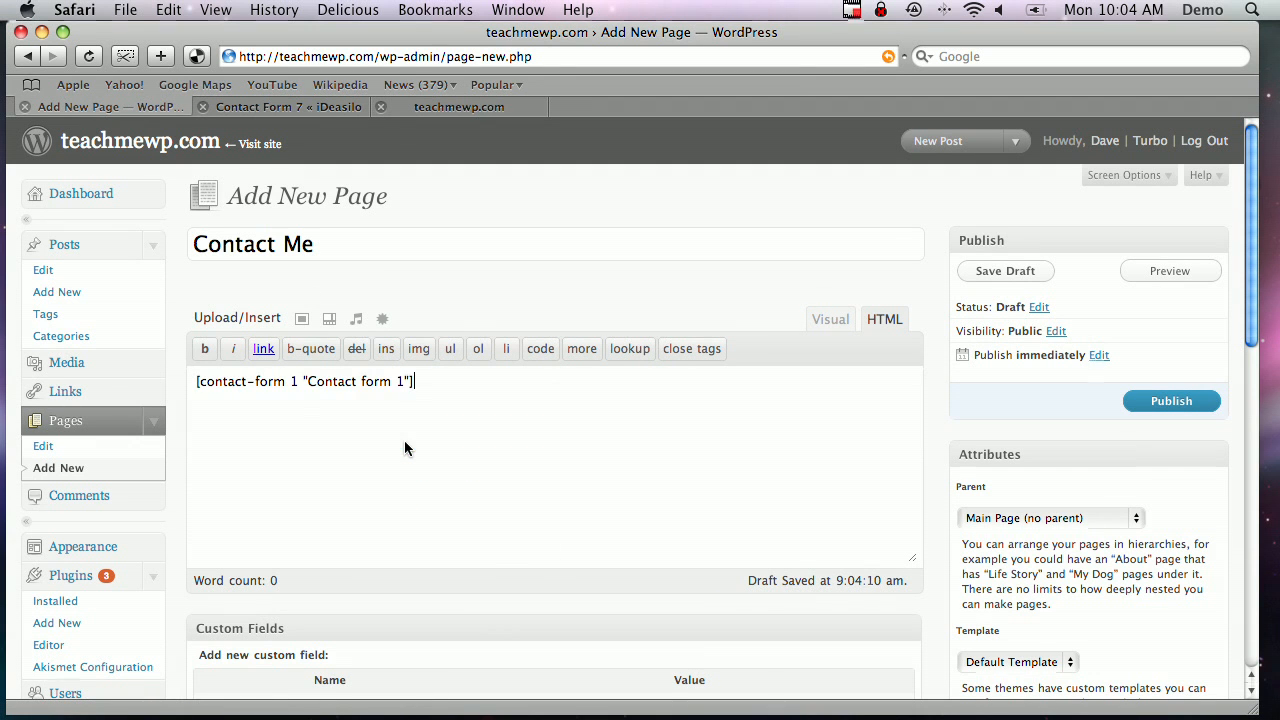
pyautogui.click(1178, 402)
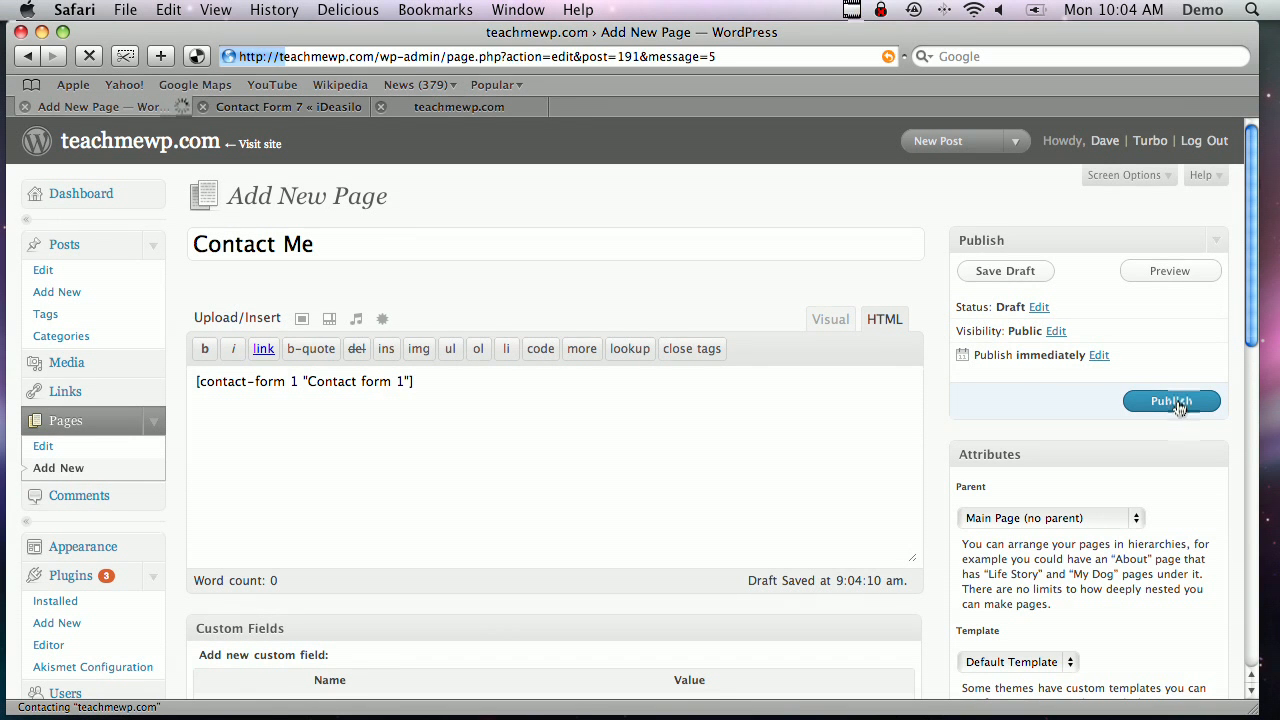
pyautogui.click(420, 111)
# Reload the site, open Contact Me, and fill in a name, an email, subject 'Hi', message 'This is really cool!'
pyautogui.click(88, 57)
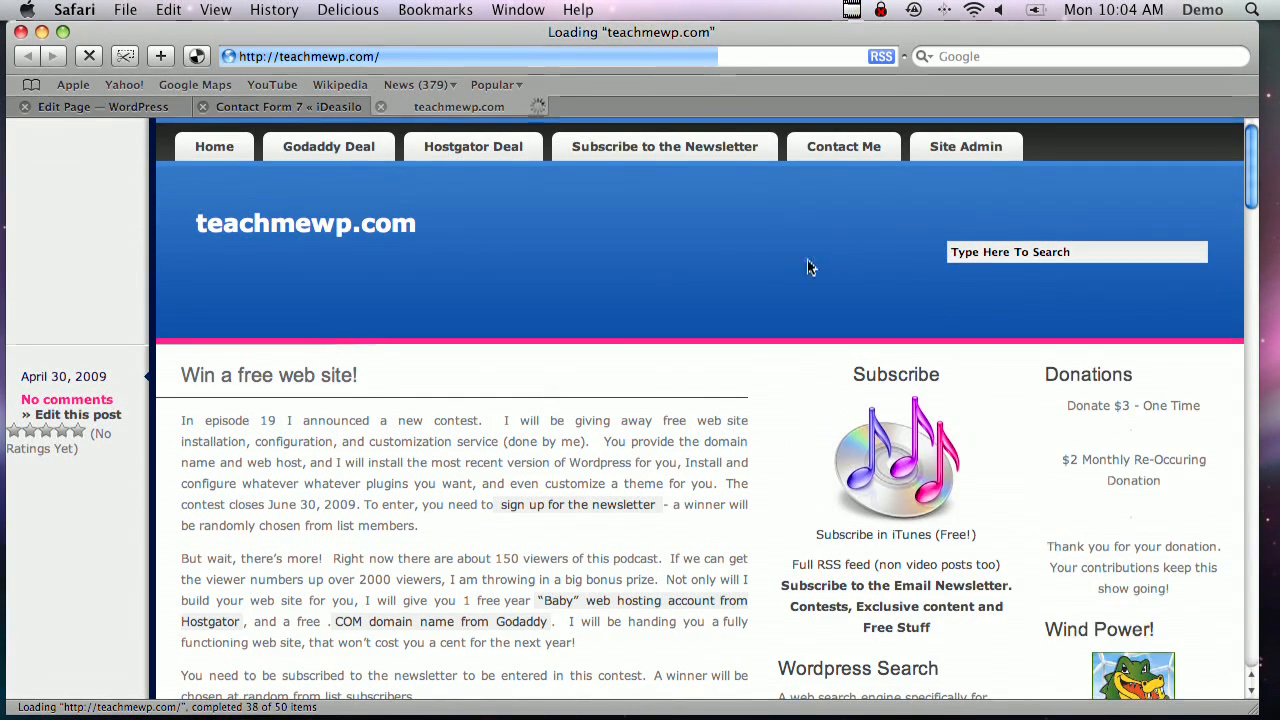
pyautogui.click(859, 156)
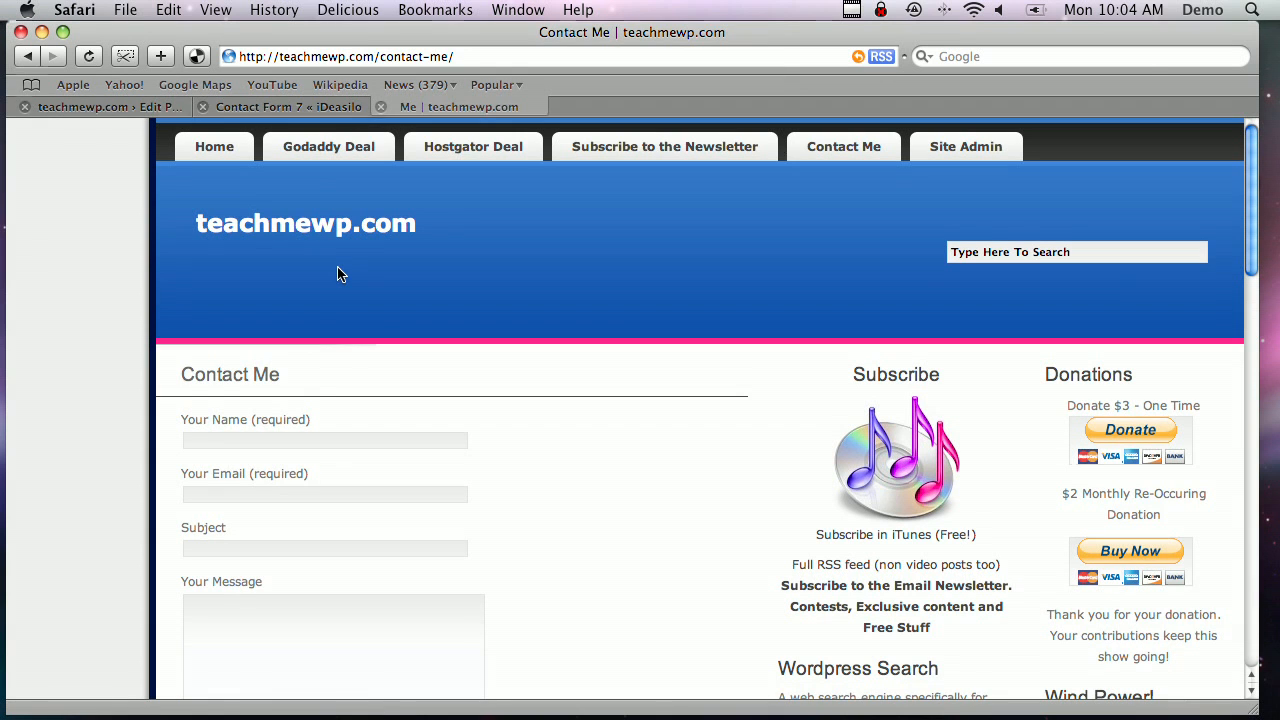
pyautogui.click(291, 440)
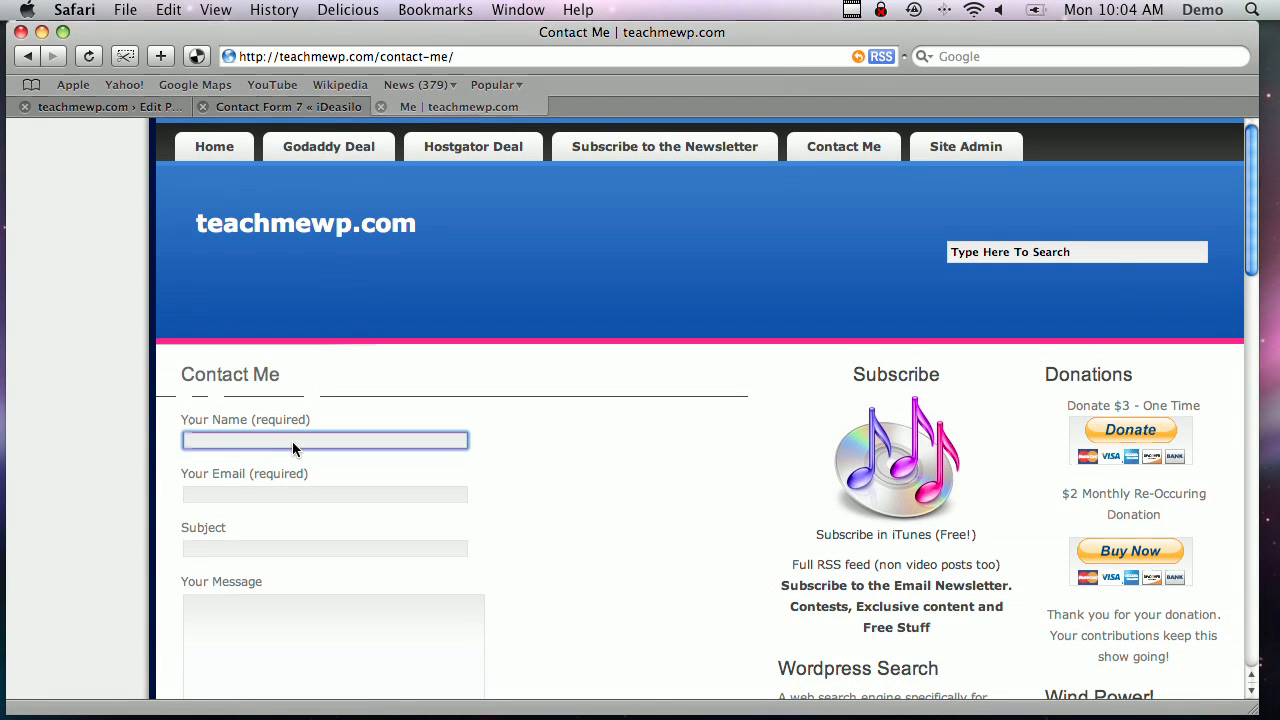
pyautogui.write('nave')
pyautogui.press('Tab')
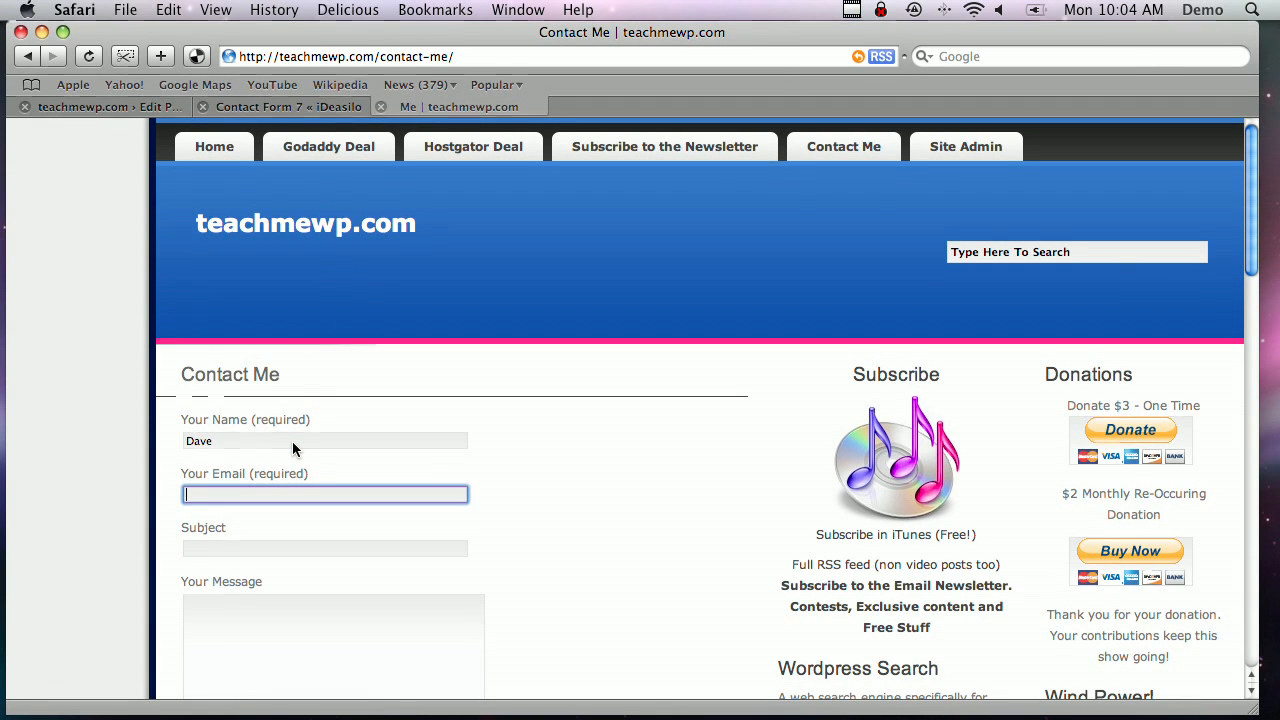
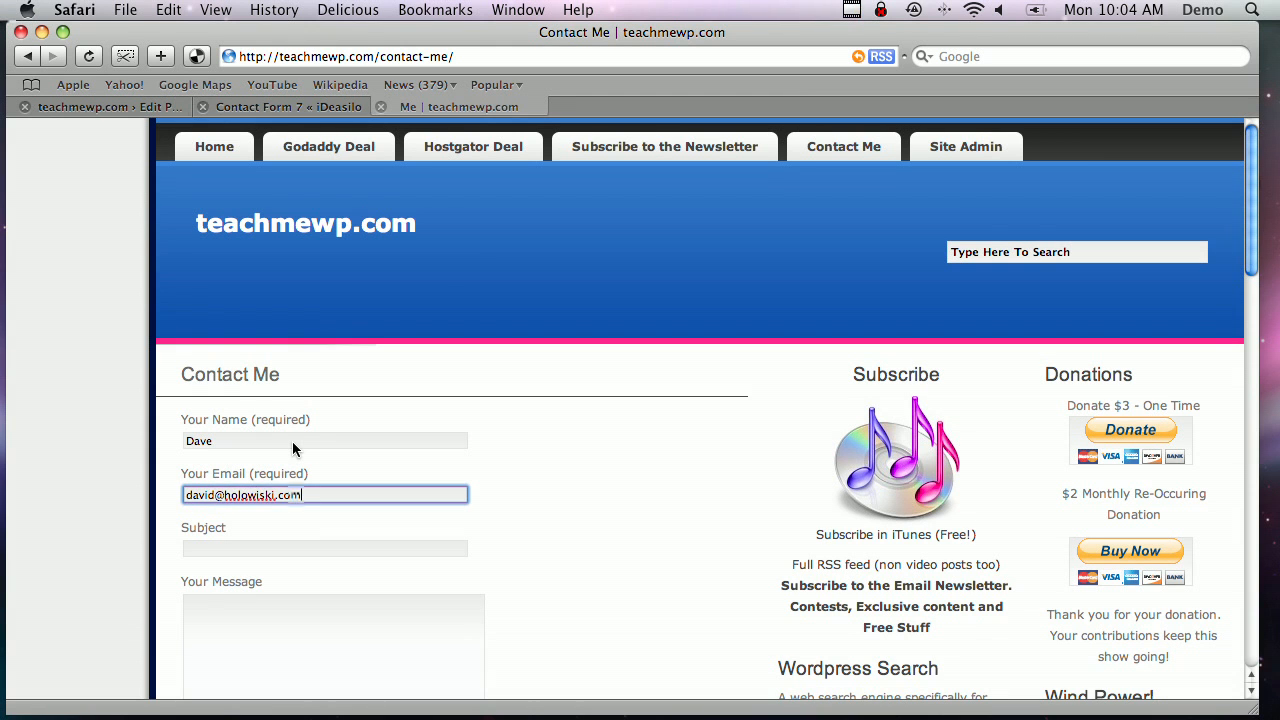
pyautogui.press('Tab')
pyautogui.write('Hi')
pyautogui.press('Tab')
pyautogui.write('This is really cool!')
# Send the test message and check the confirmation
pyautogui.scroll(-7, 347, 525)
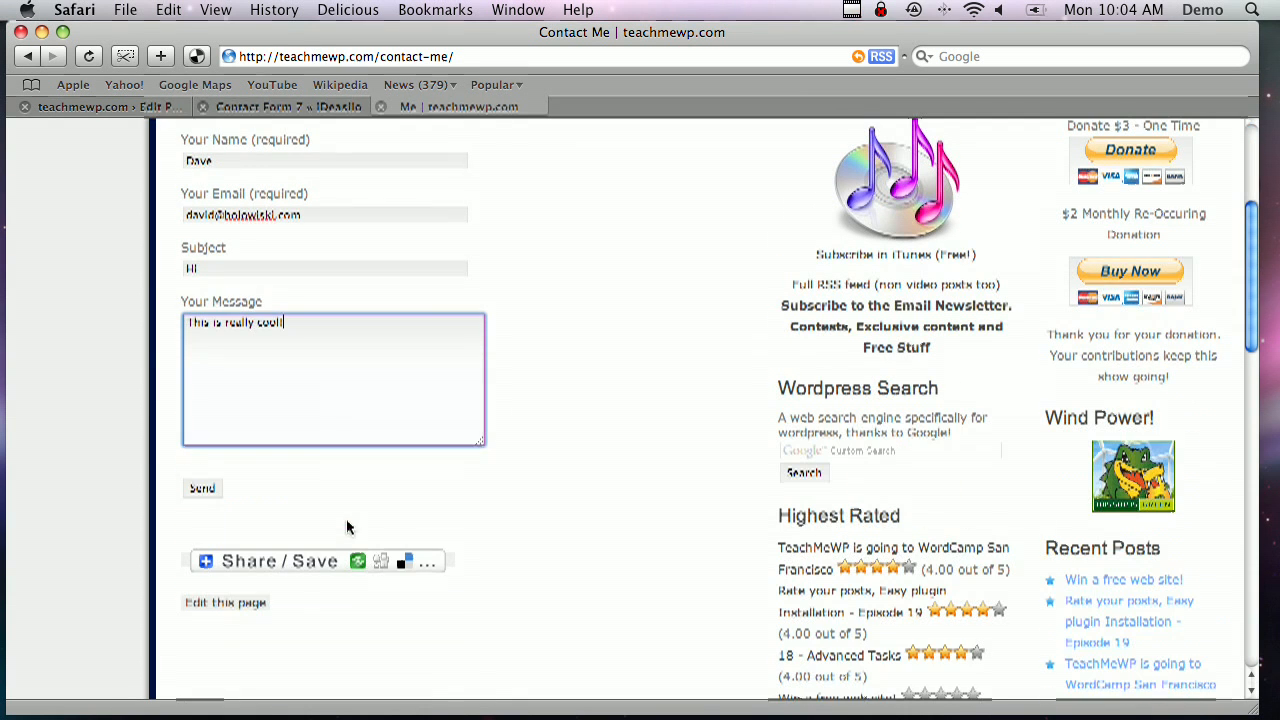
pyautogui.click(212, 488)
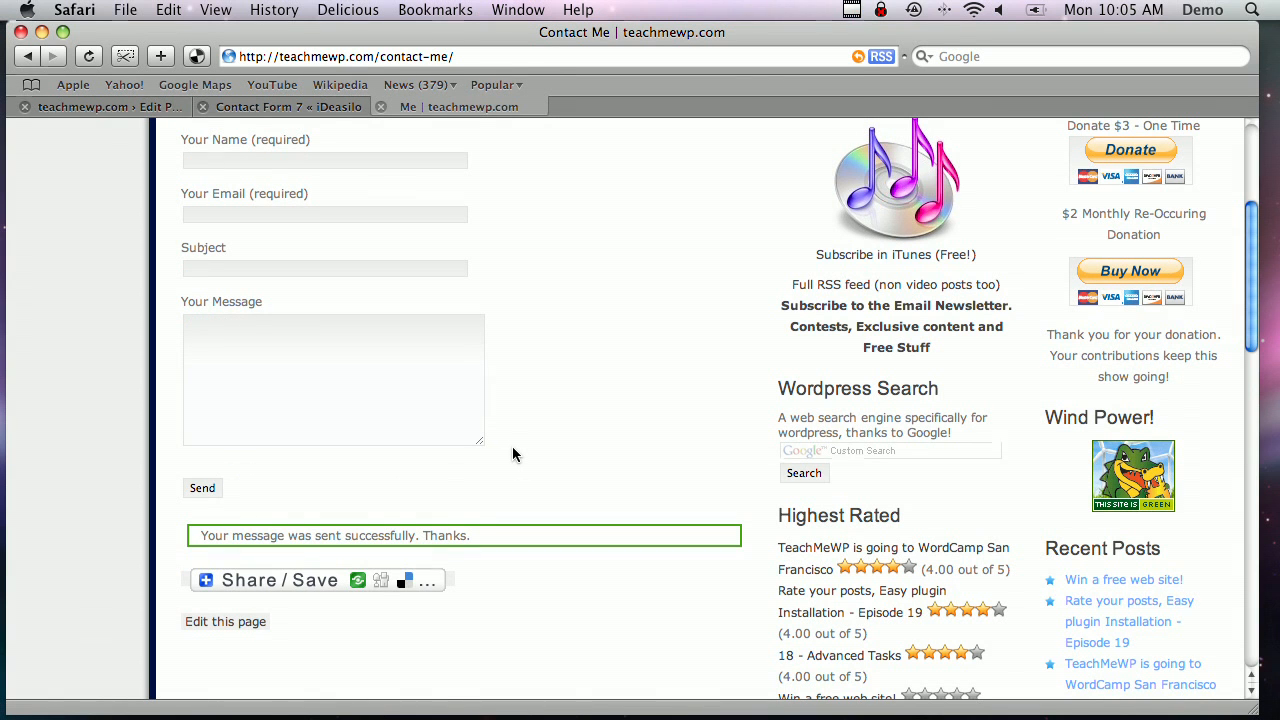
pyautogui.scroll(5, 516, 455)
pyautogui.scroll(-4, 516, 453)
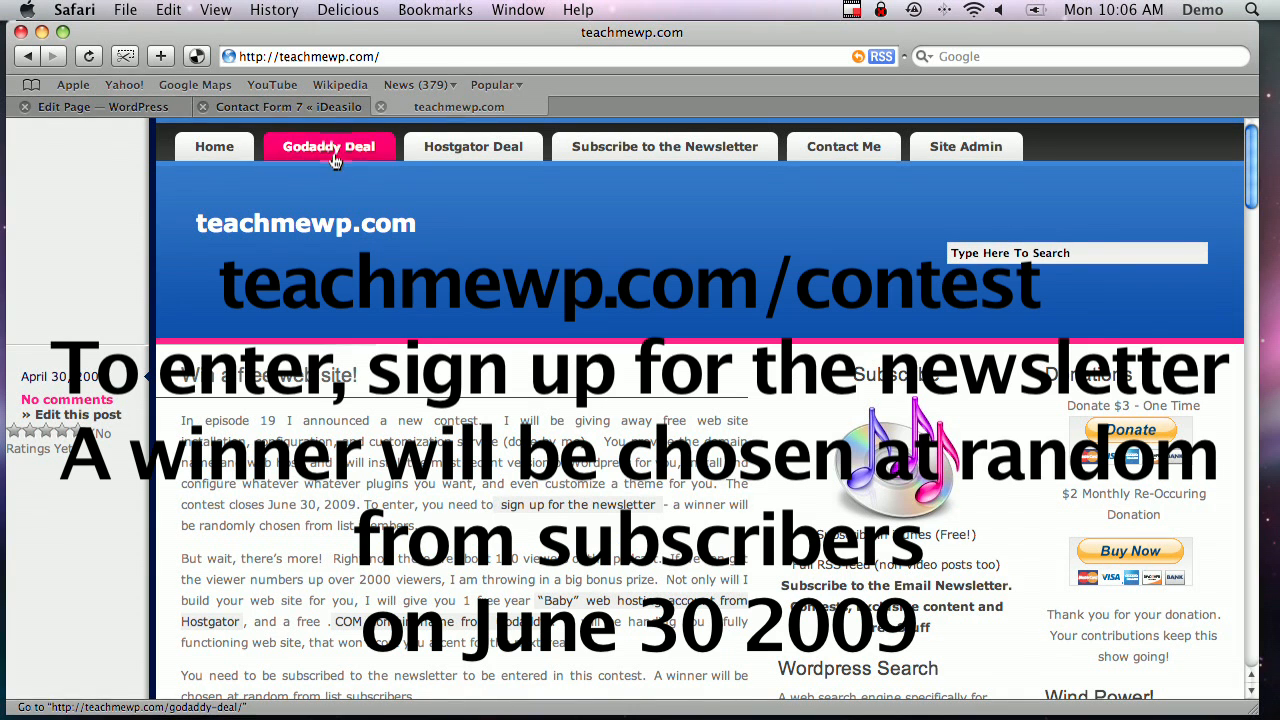
# Go to the Hostgator Deal page showing the HostGator $7.95-per-month hosting banner
pyautogui.click(515, 150)
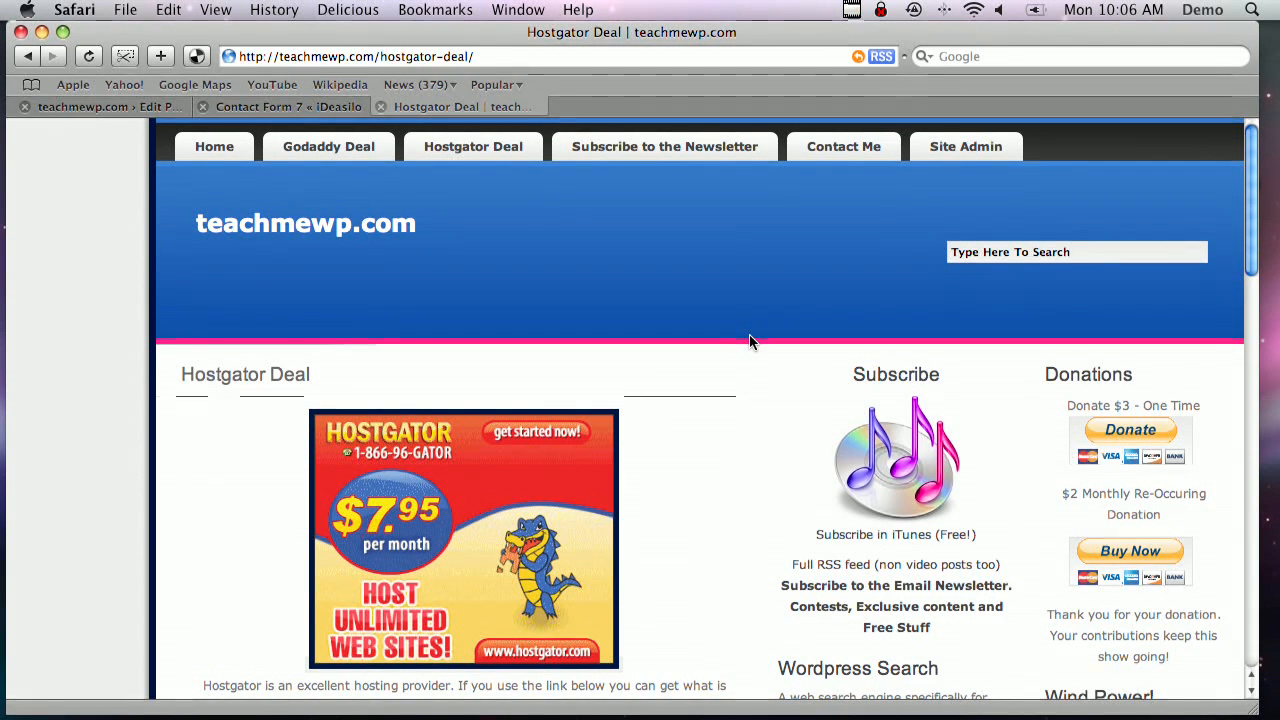
pyautogui.press('shift+super+2')
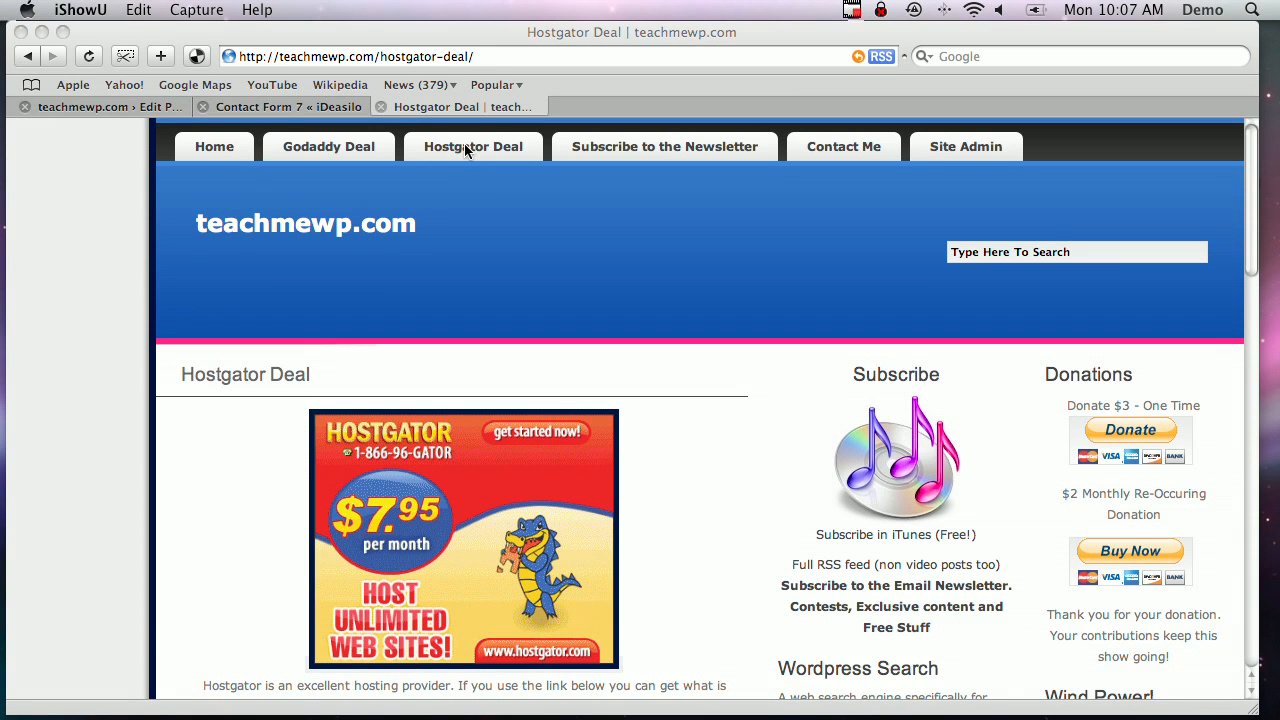
pyautogui.click(184, 530)
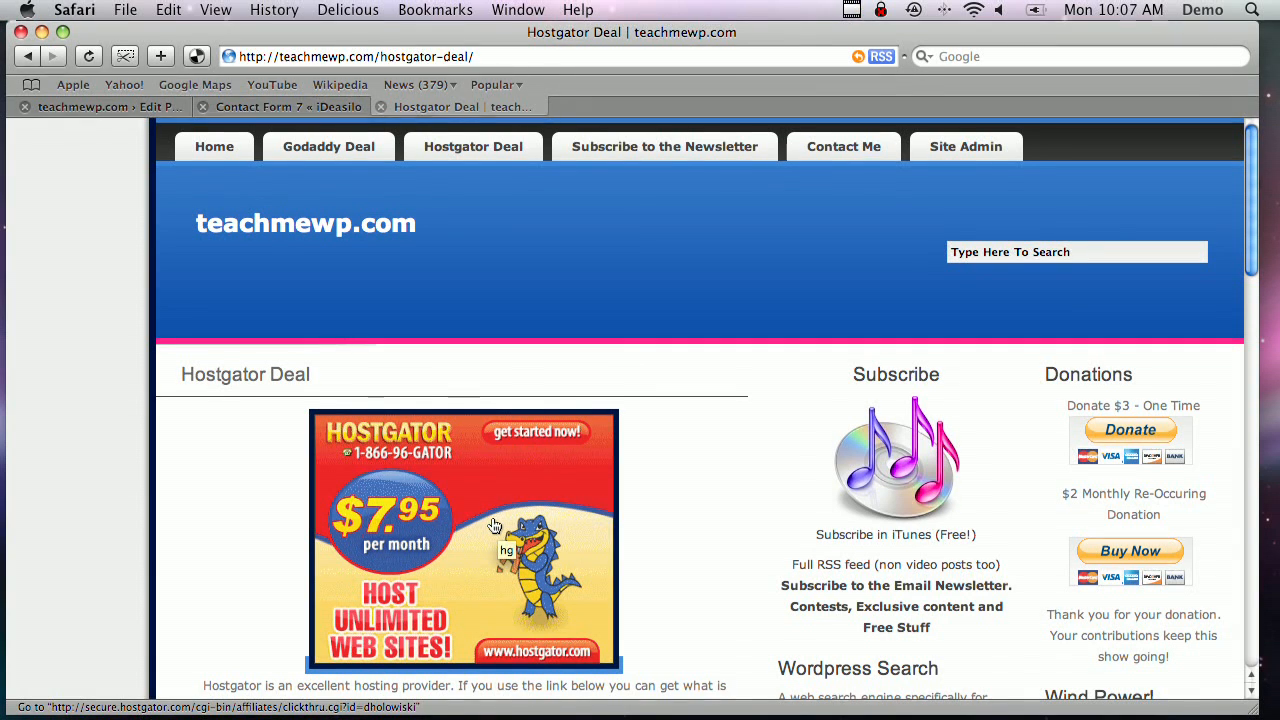